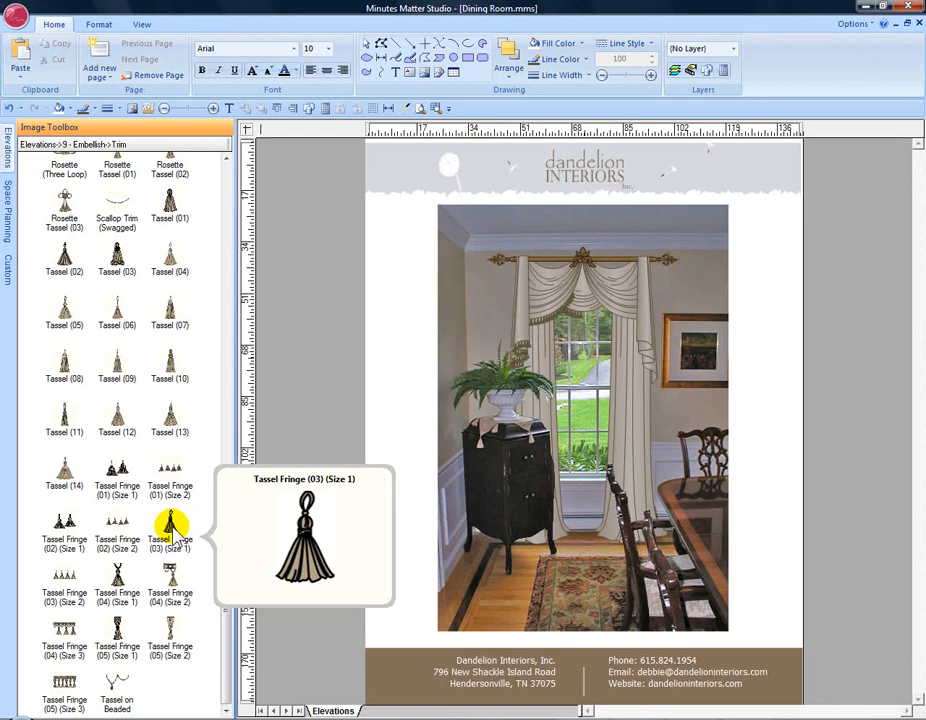
Step: Place a Tassel Fringe (03) (Size 1) piece in the left page margin and select it
drag(172, 527, 401, 318)
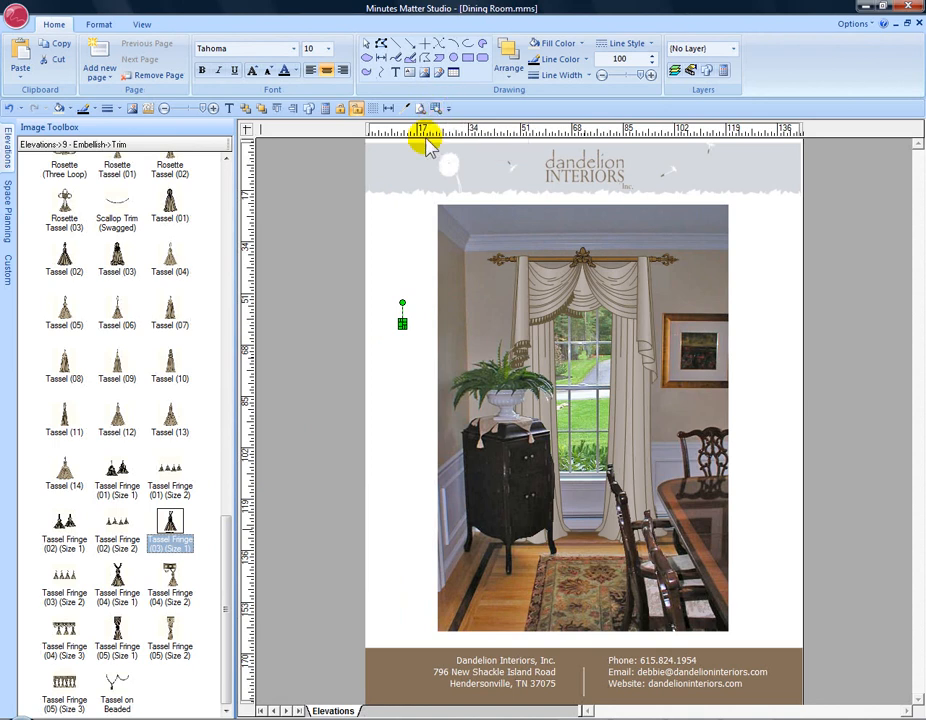
click(421, 316)
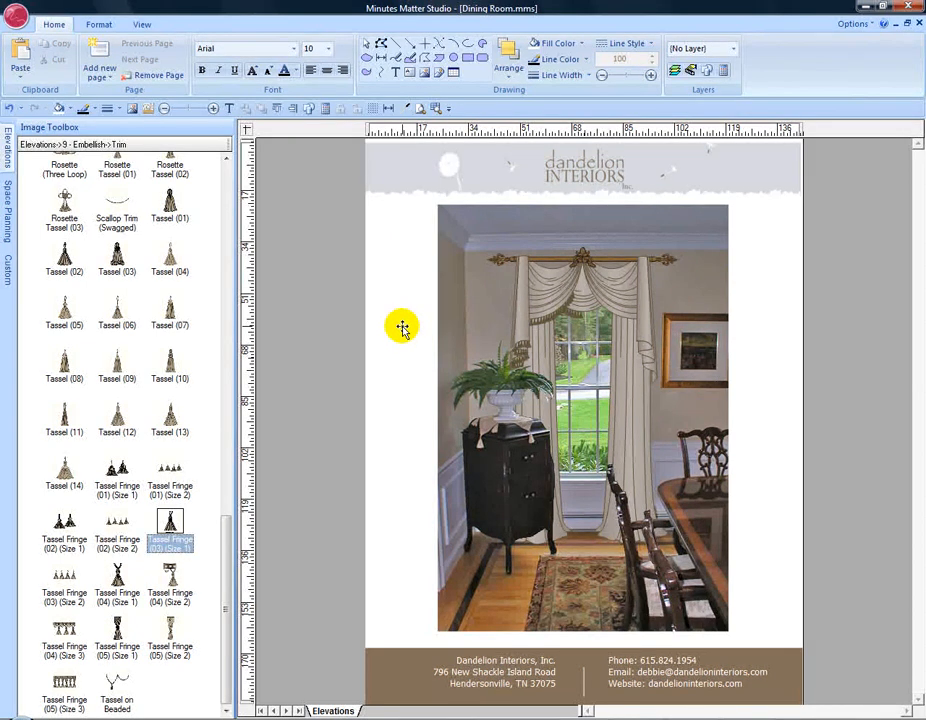
click(401, 328)
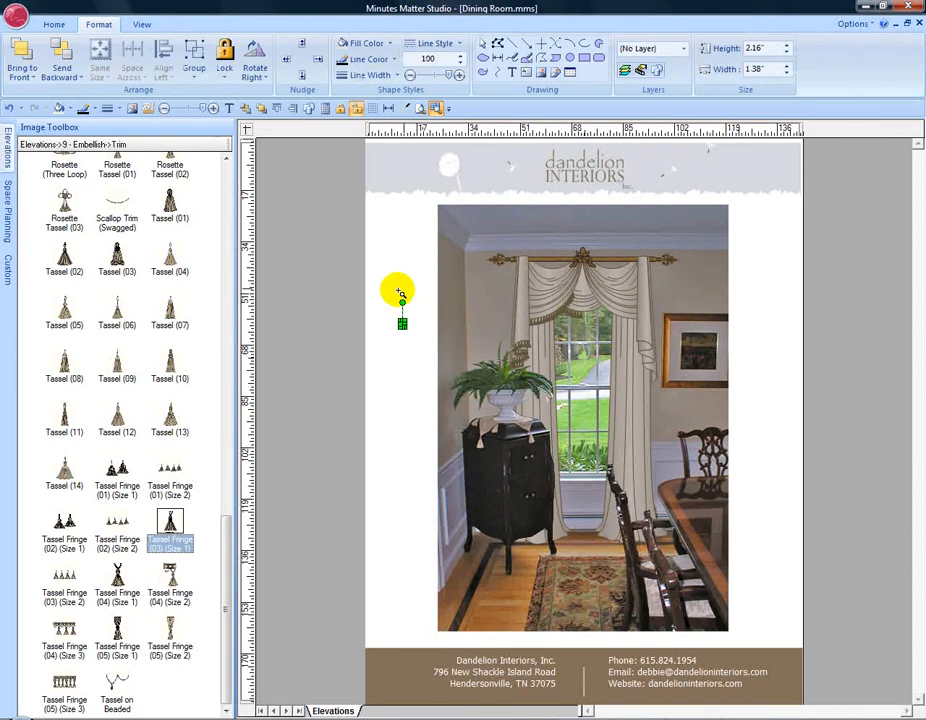
Step: Recolour the sample tassel with red lines and a light blue fill, then zoom back out
drag(383, 302, 428, 355)
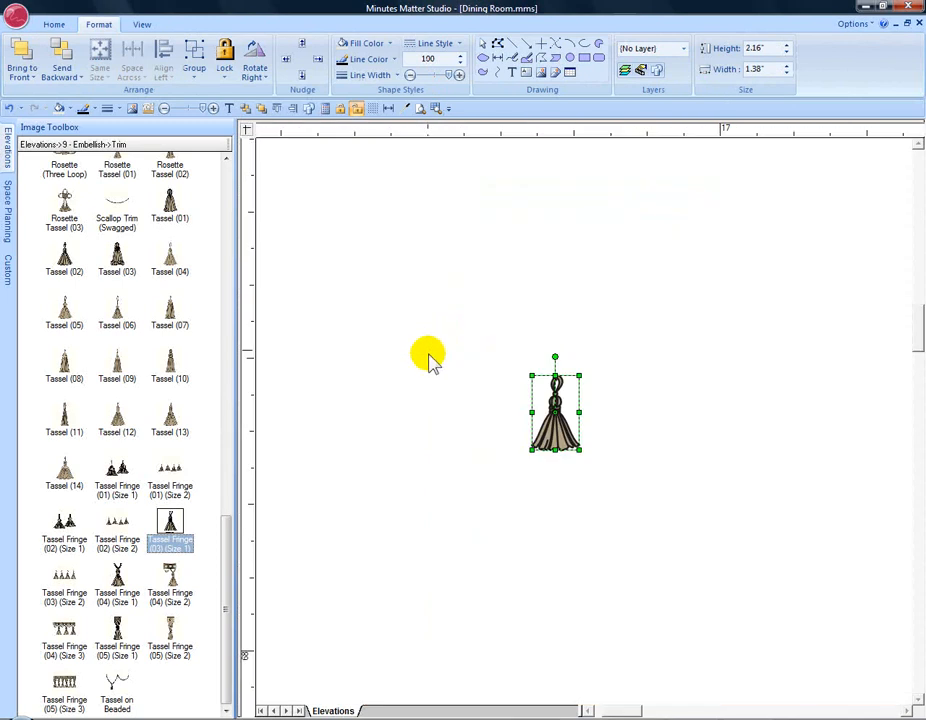
click(393, 61)
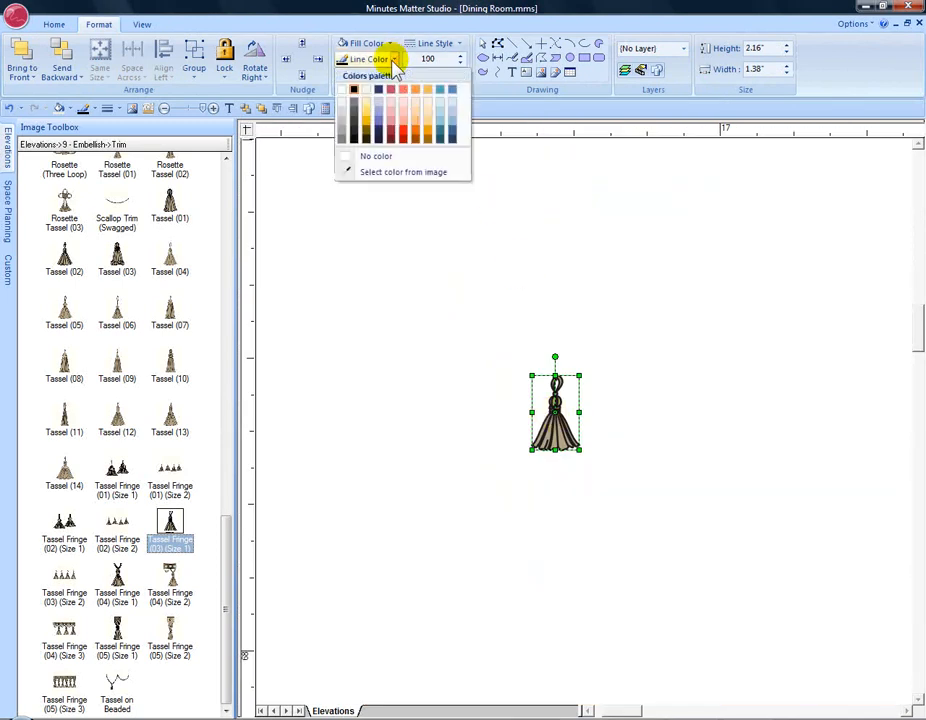
click(404, 138)
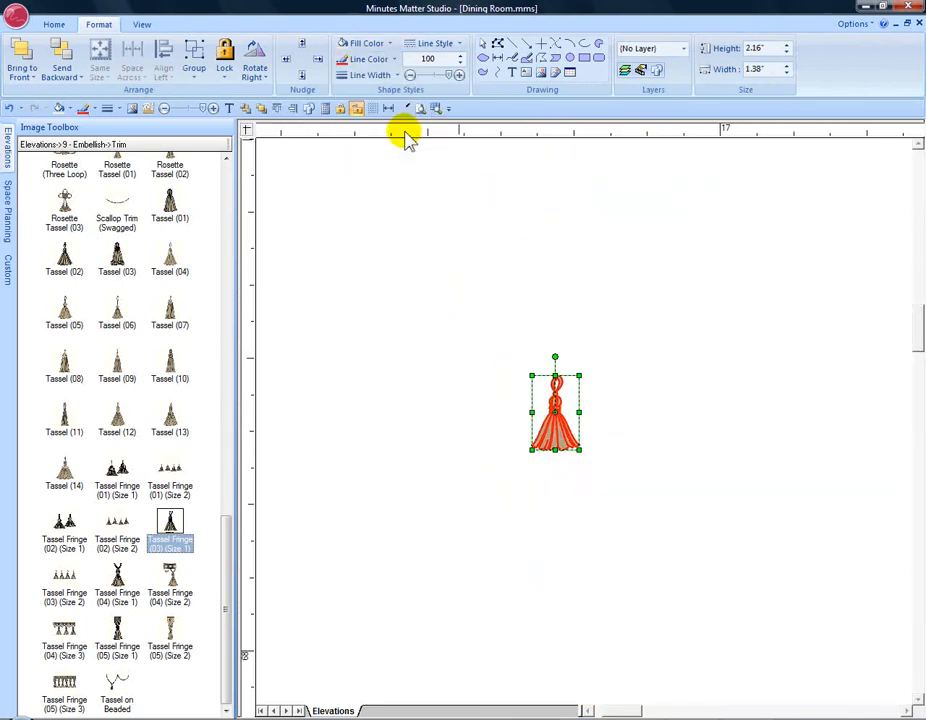
click(396, 48)
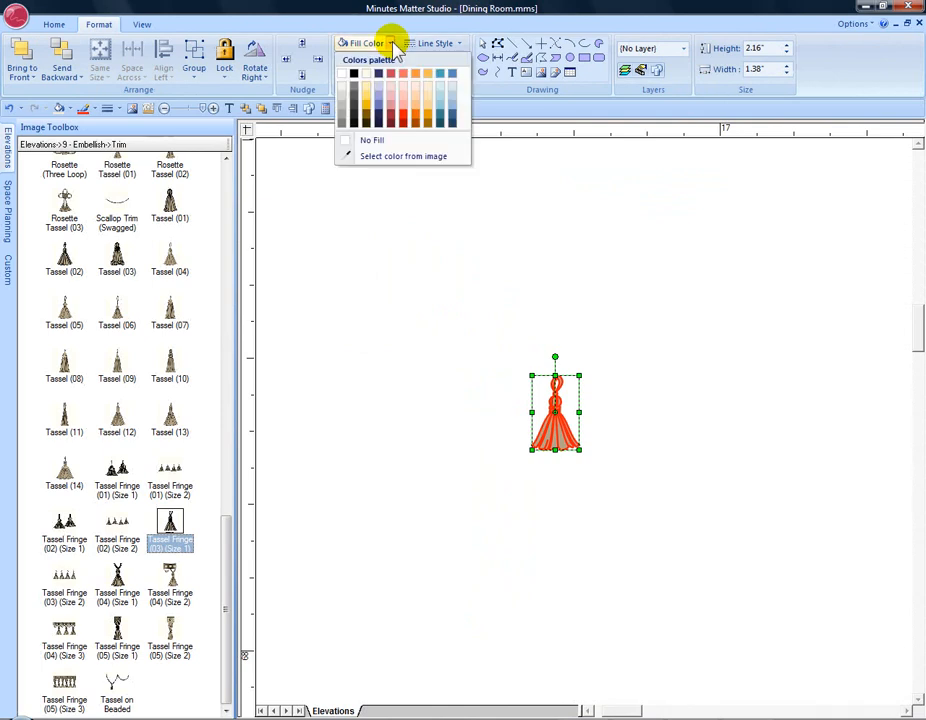
click(379, 118)
click(394, 300)
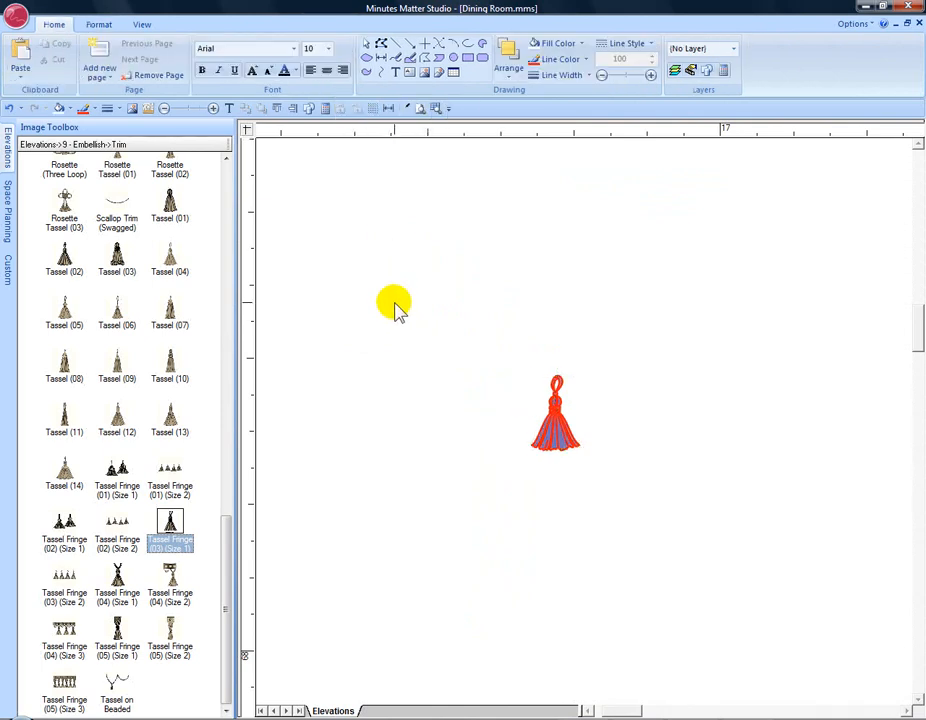
click(419, 108)
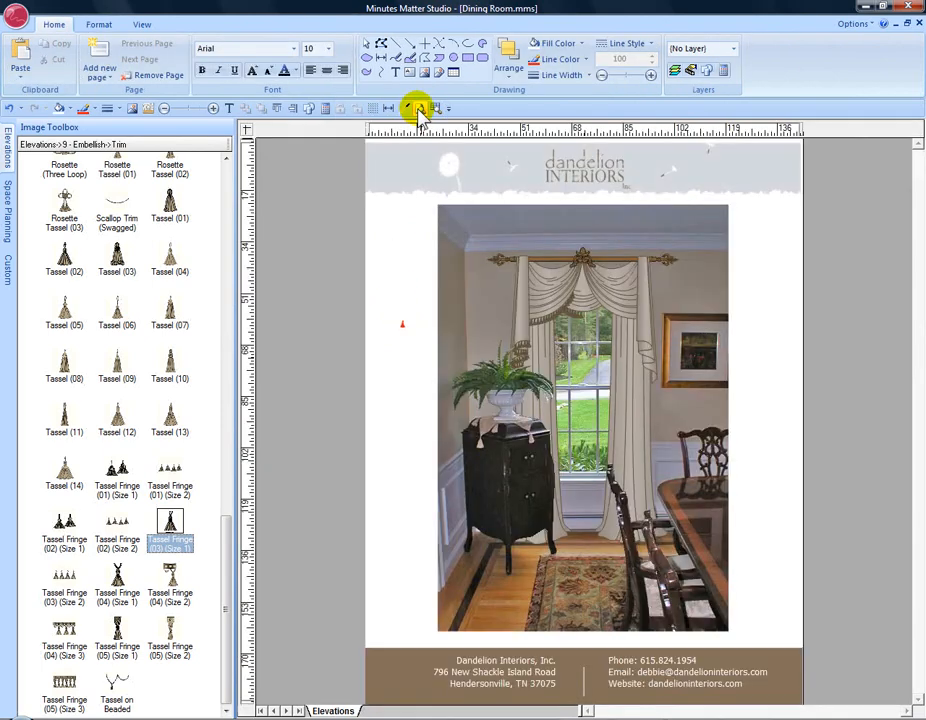
Step: Delete the recoloured sample tassel from the margin
click(402, 325)
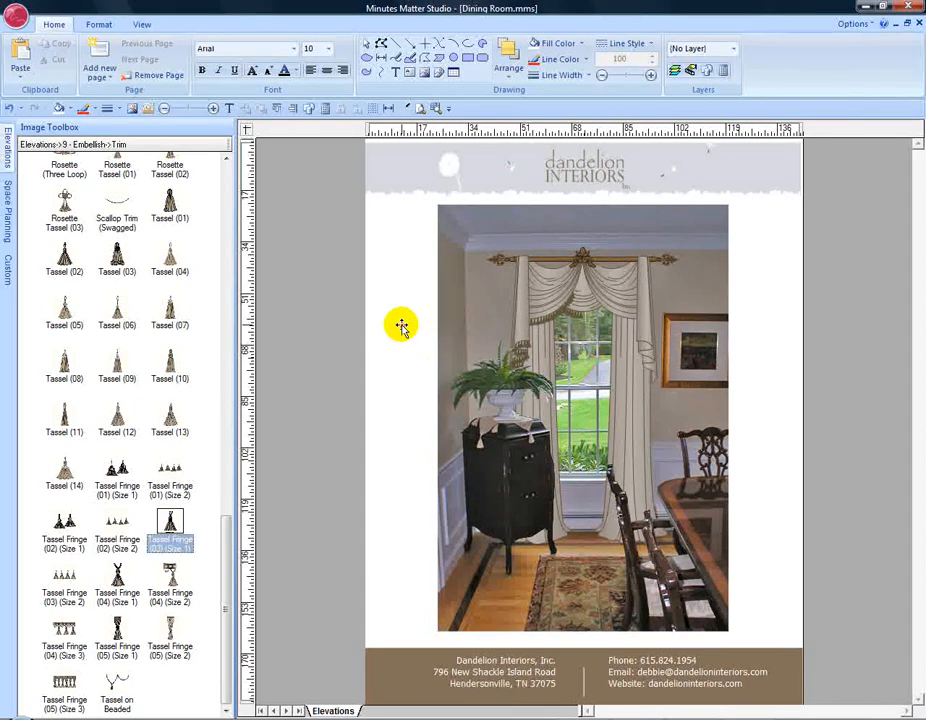
right_click(402, 330)
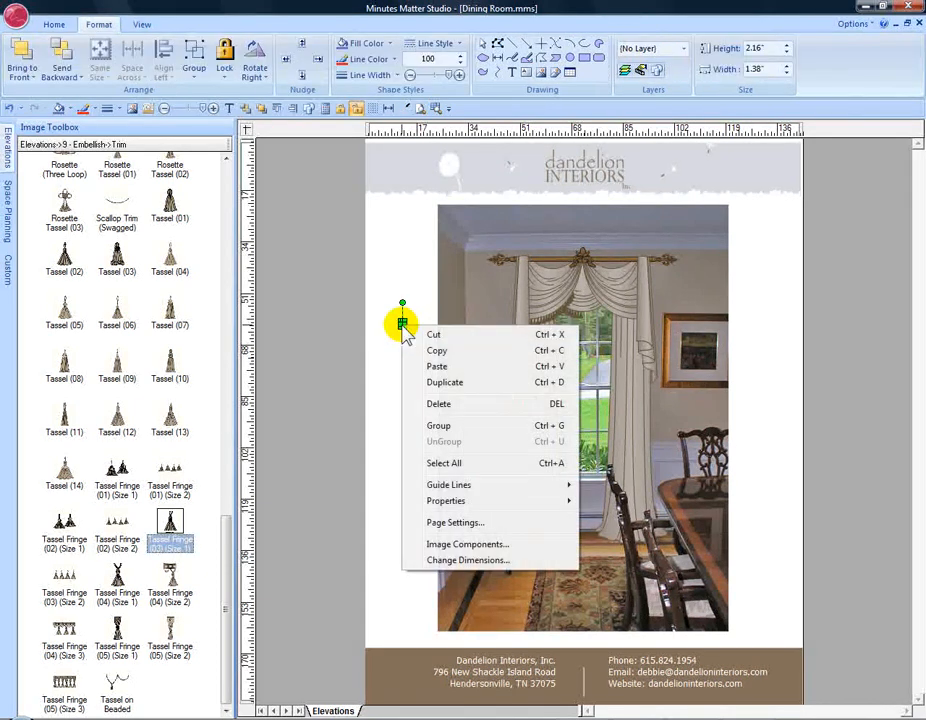
click(438, 404)
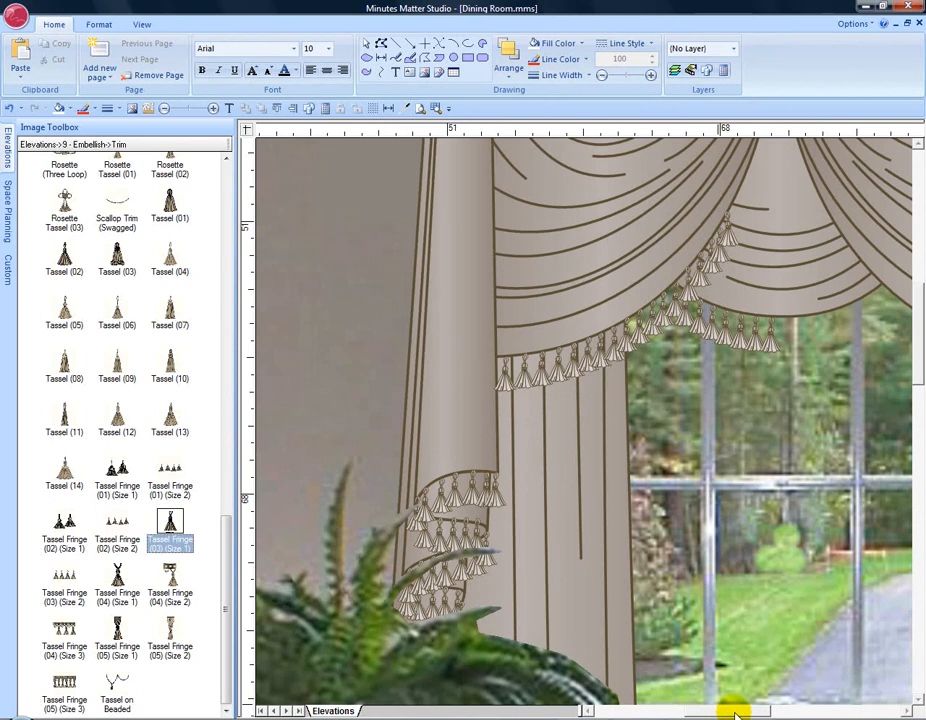
Step: Drag the top swag tassel up the centre swag edge to sit just below the rosette
scroll(735, 713, right, 3)
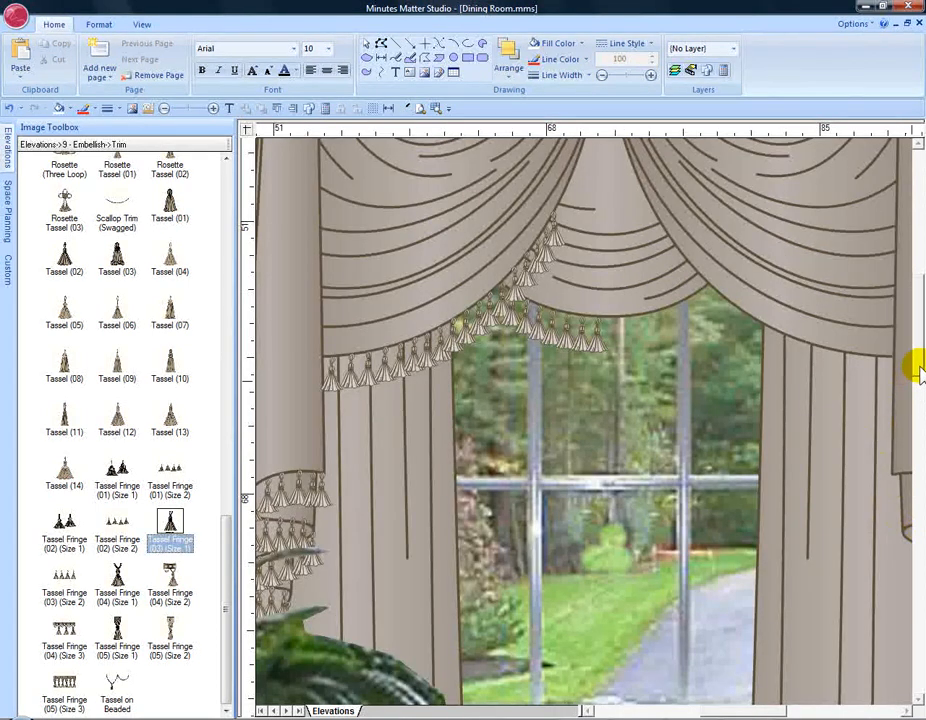
scroll(918, 370, up, 3)
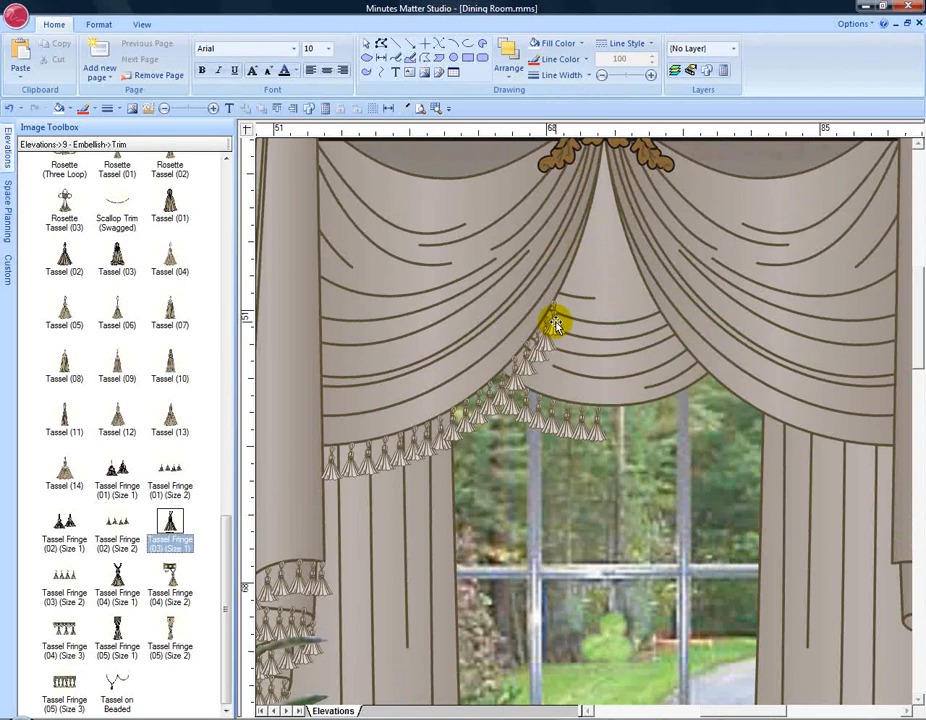
click(435, 107)
drag(513, 238, 610, 366)
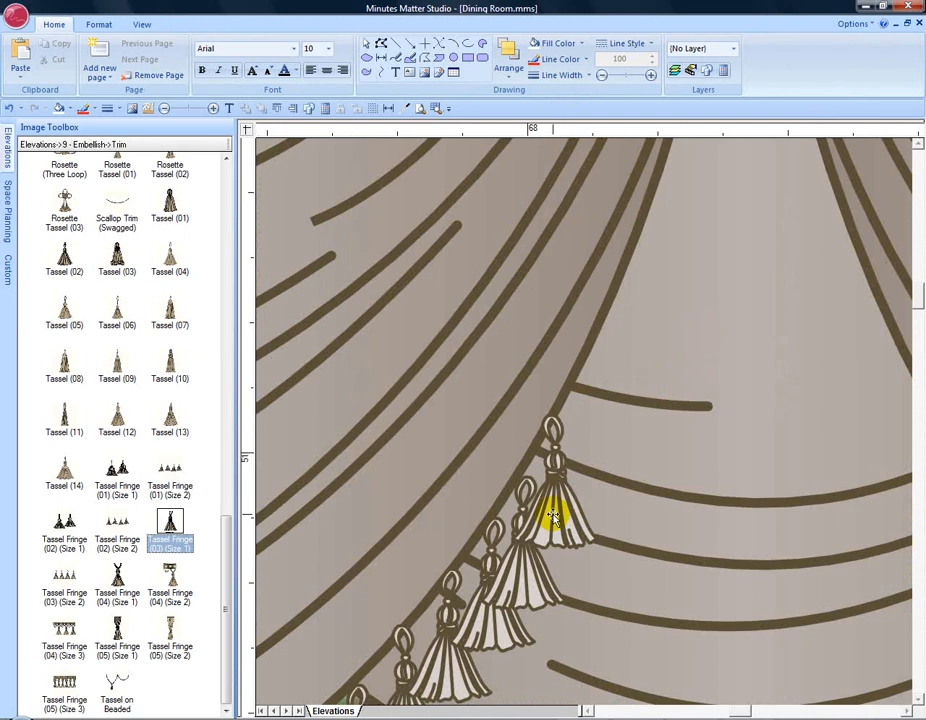
click(555, 512)
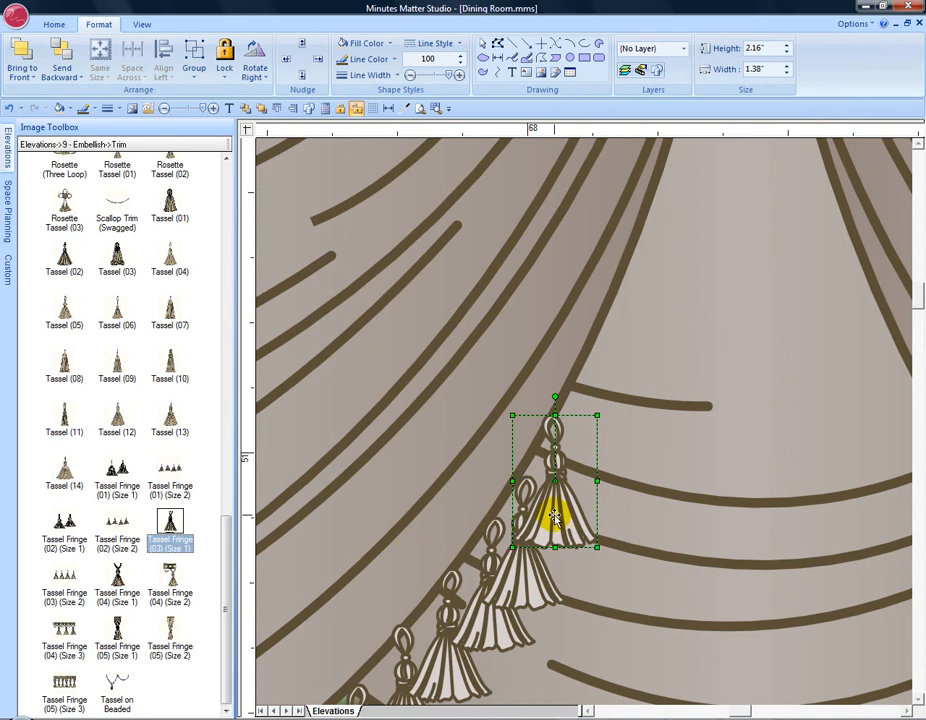
drag(555, 515, 663, 298)
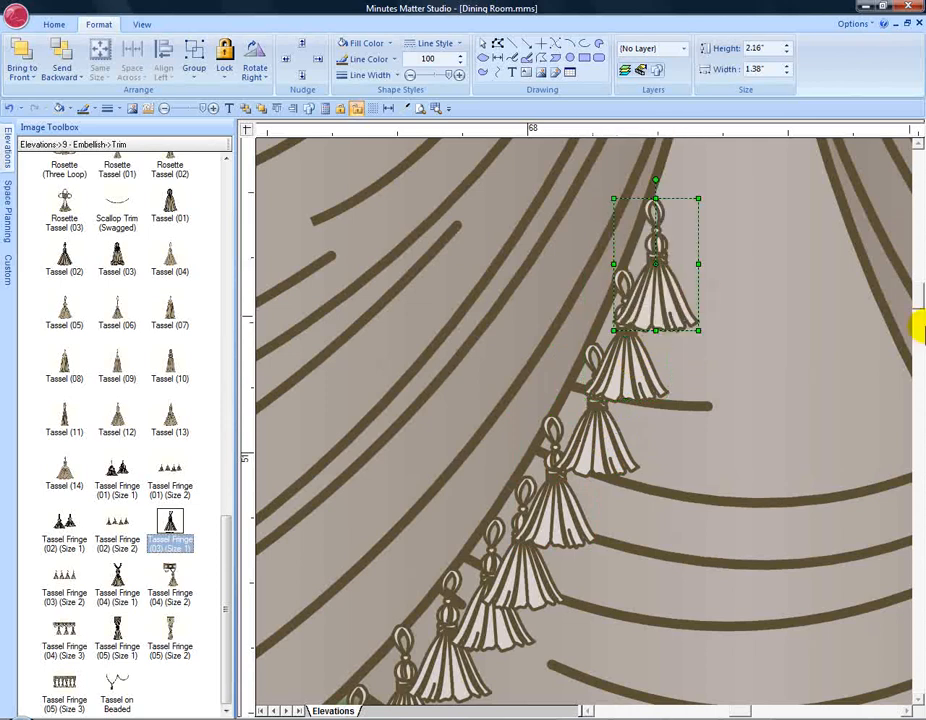
scroll(916, 290, up, 5)
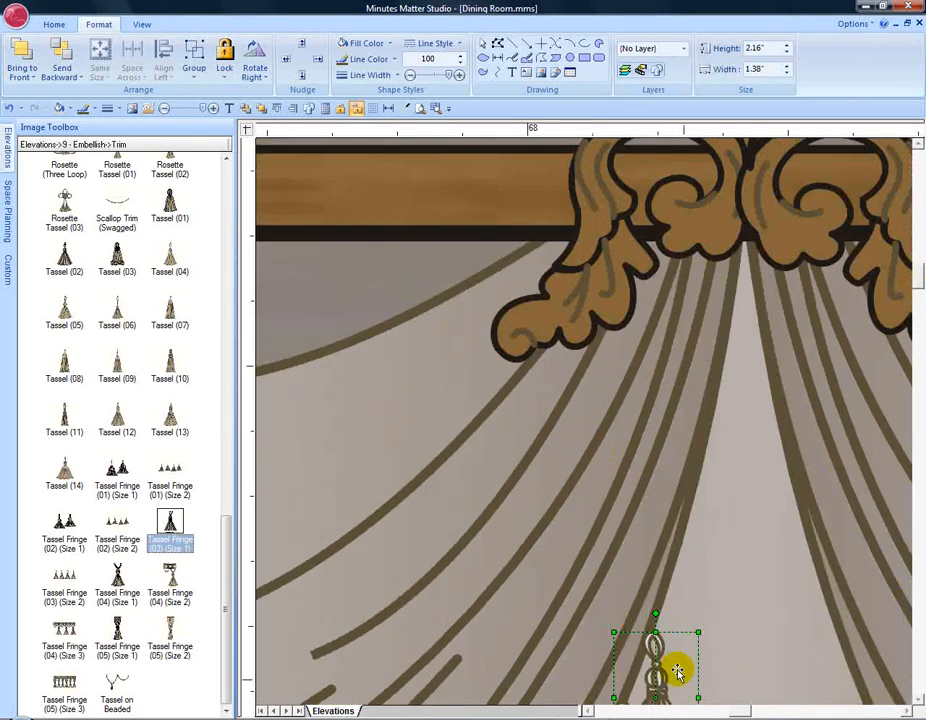
drag(656, 677, 686, 595)
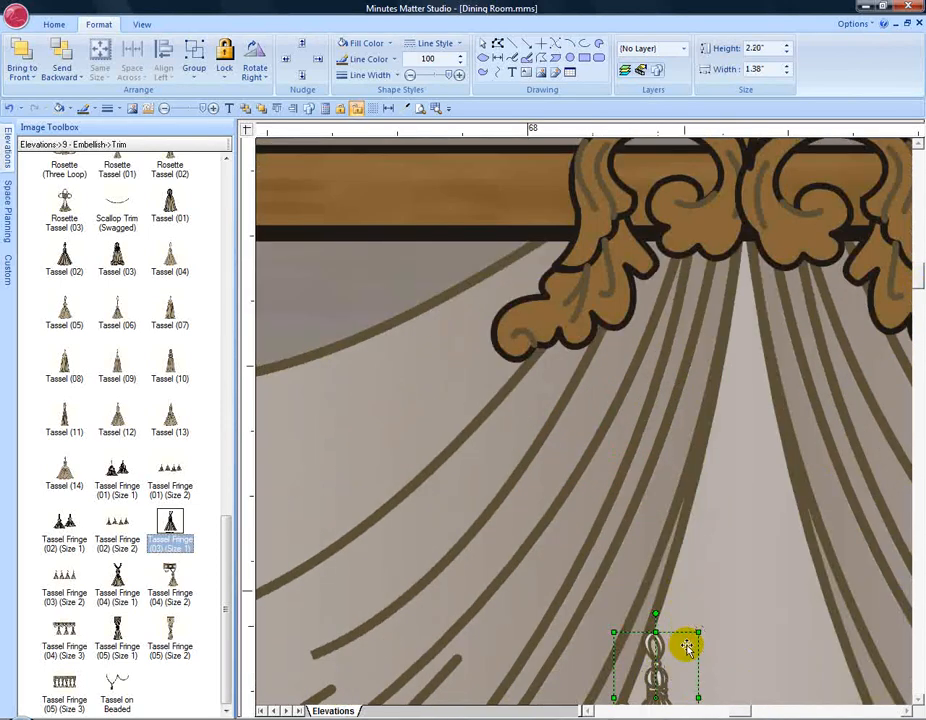
drag(684, 640, 713, 356)
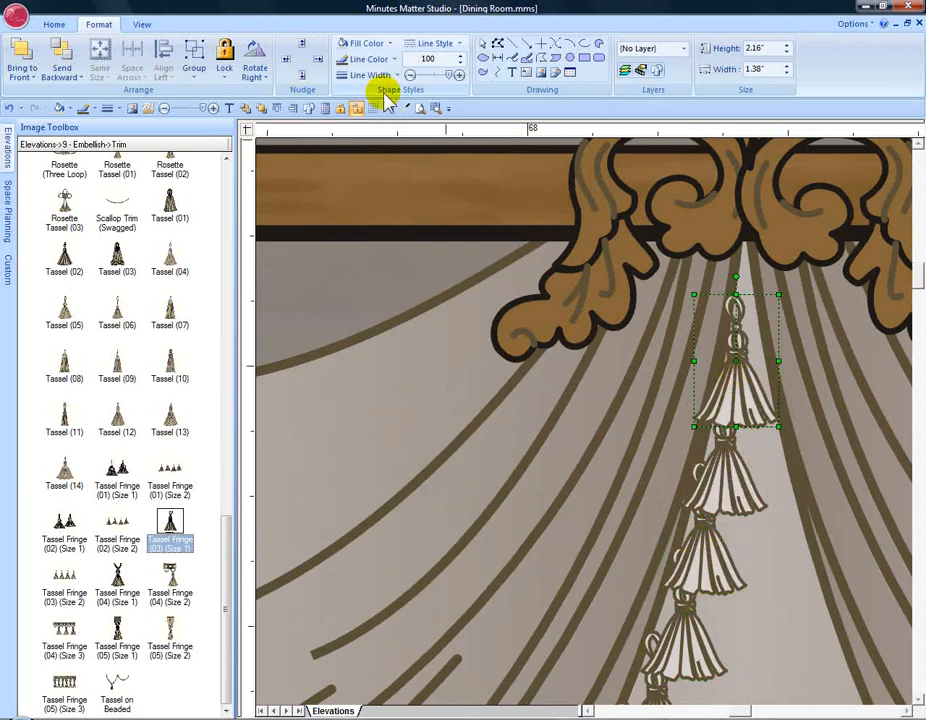
click(421, 108)
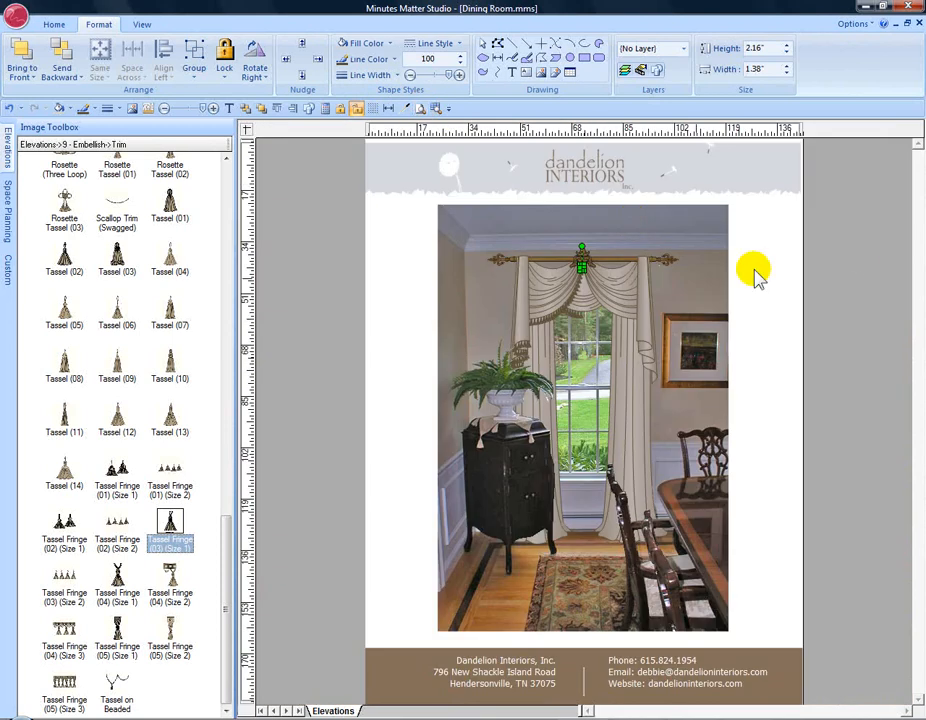
Step: Duplicate all tassels on the left swag and jabot as an offset copy
click(612, 234)
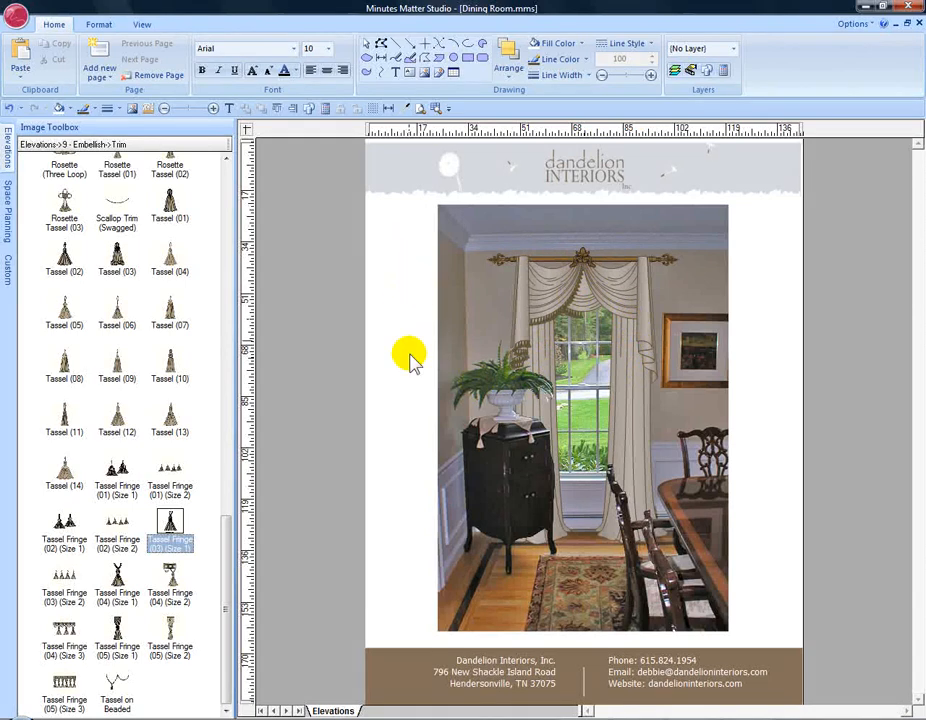
drag(406, 261, 594, 407)
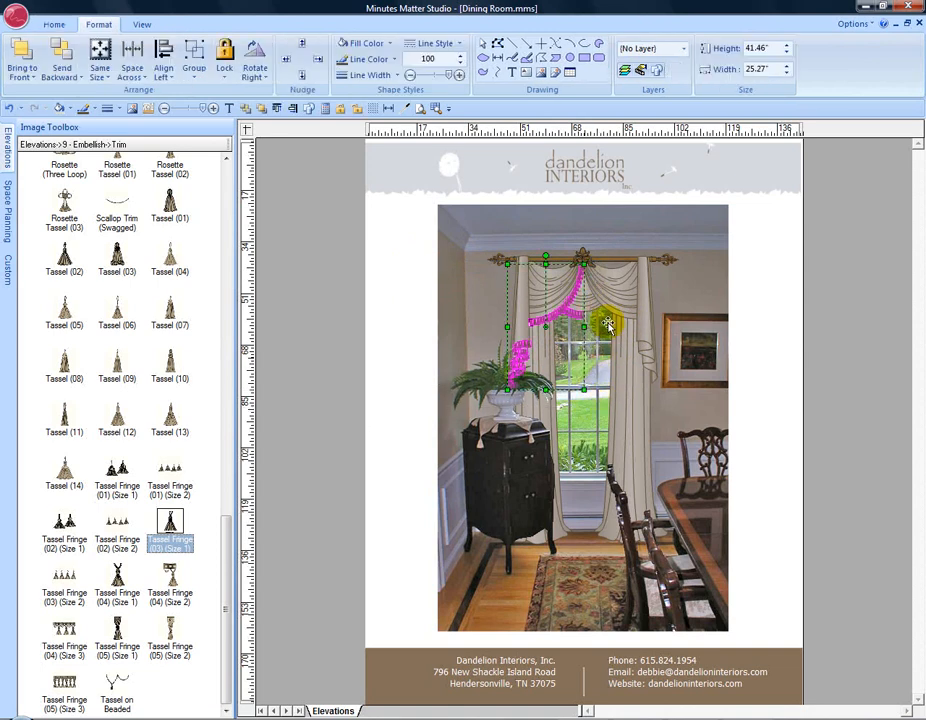
right_click(536, 323)
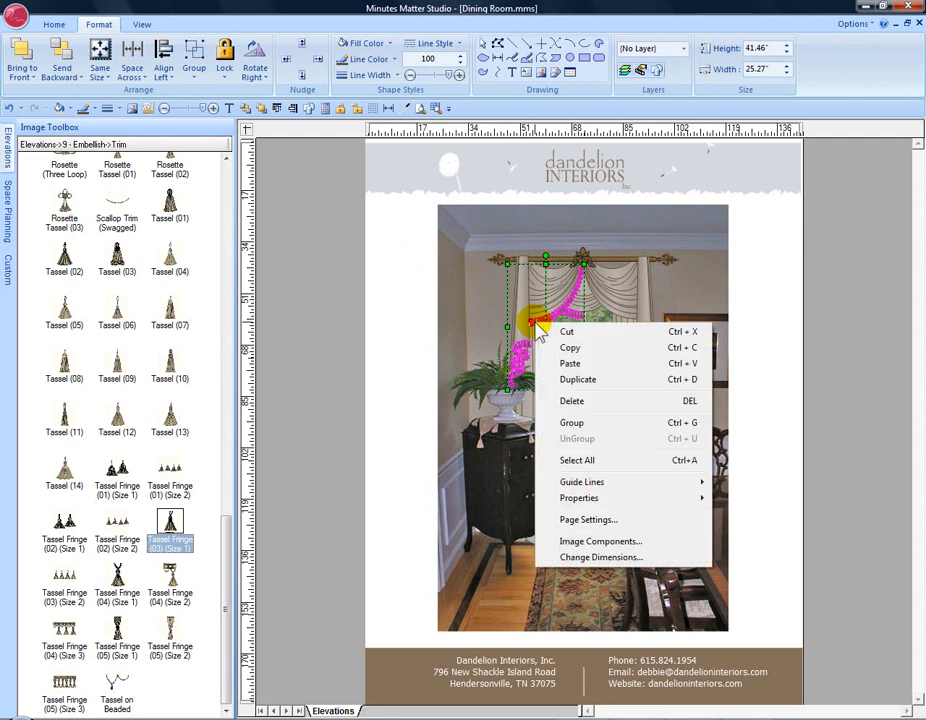
click(576, 383)
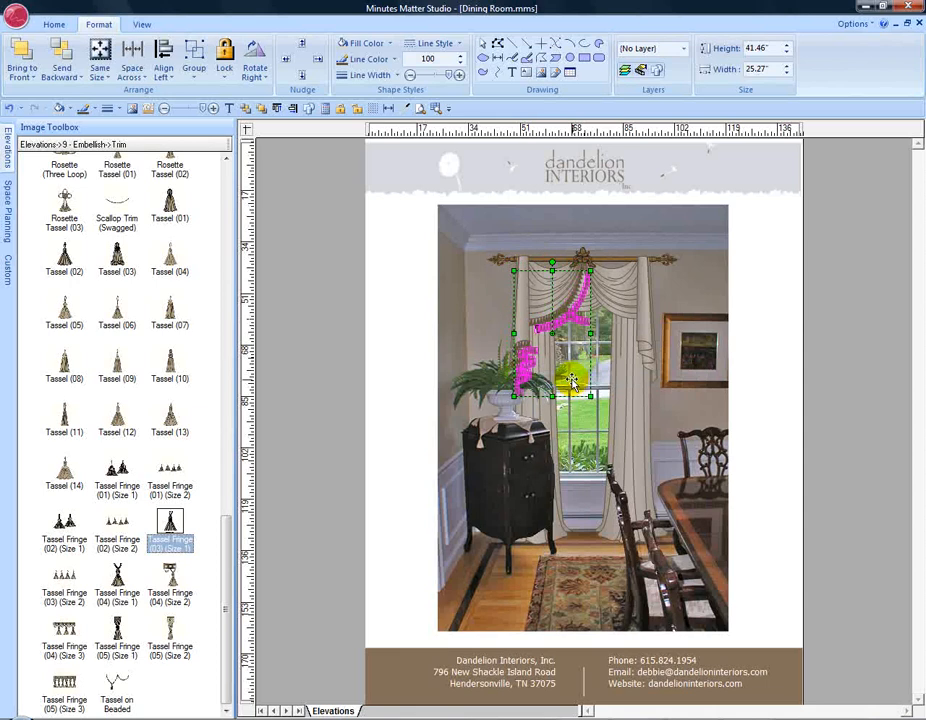
click(263, 74)
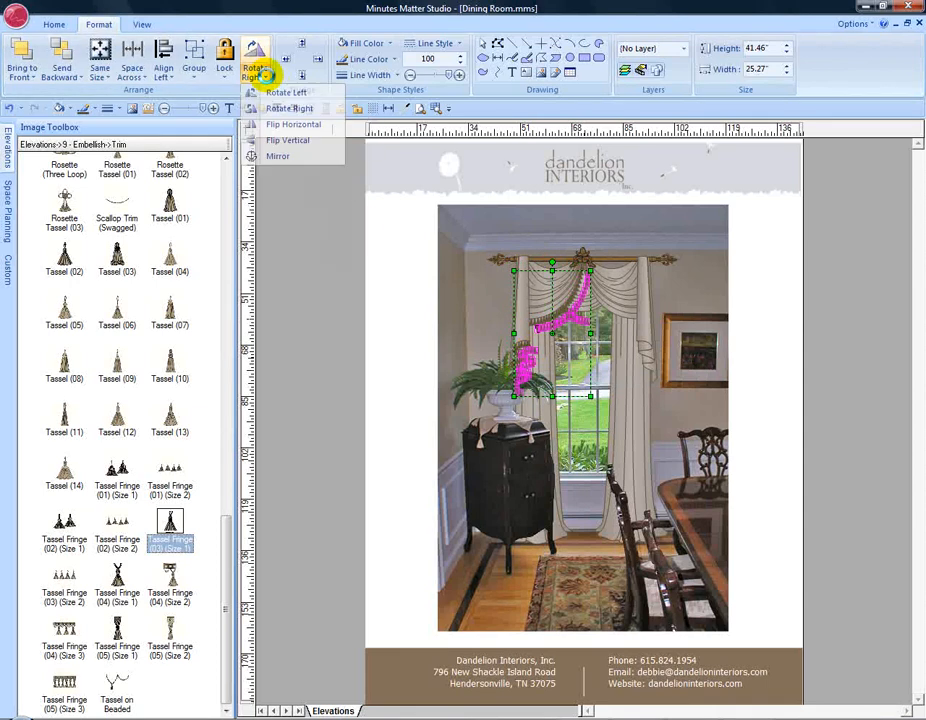
Step: Flip the duplicated fringe horizontally and place it along the right swag and jabot
click(300, 126)
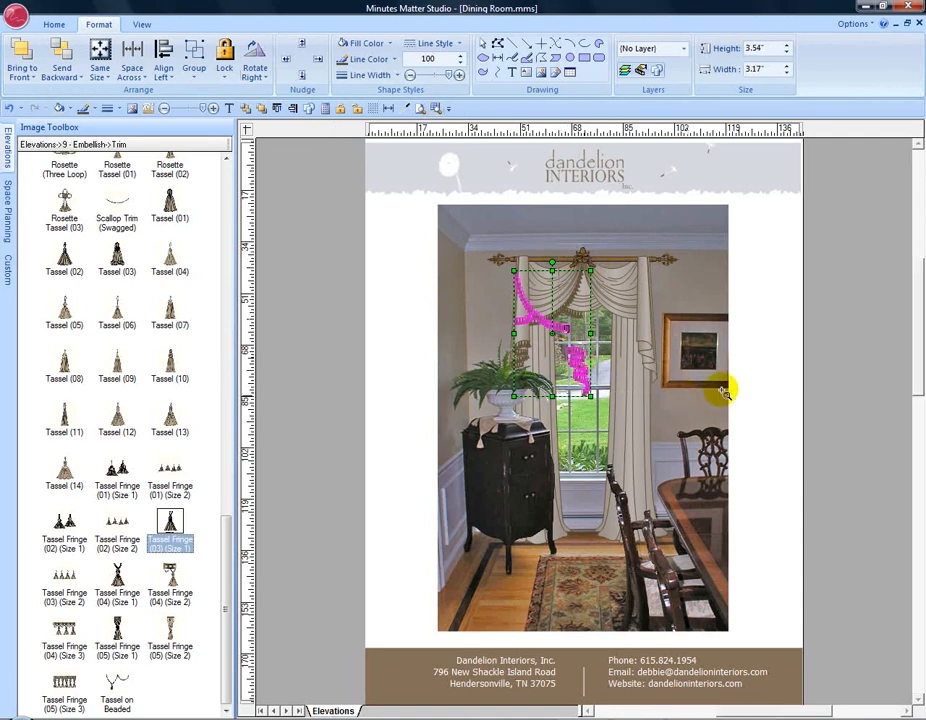
scroll(724, 393, up, 2)
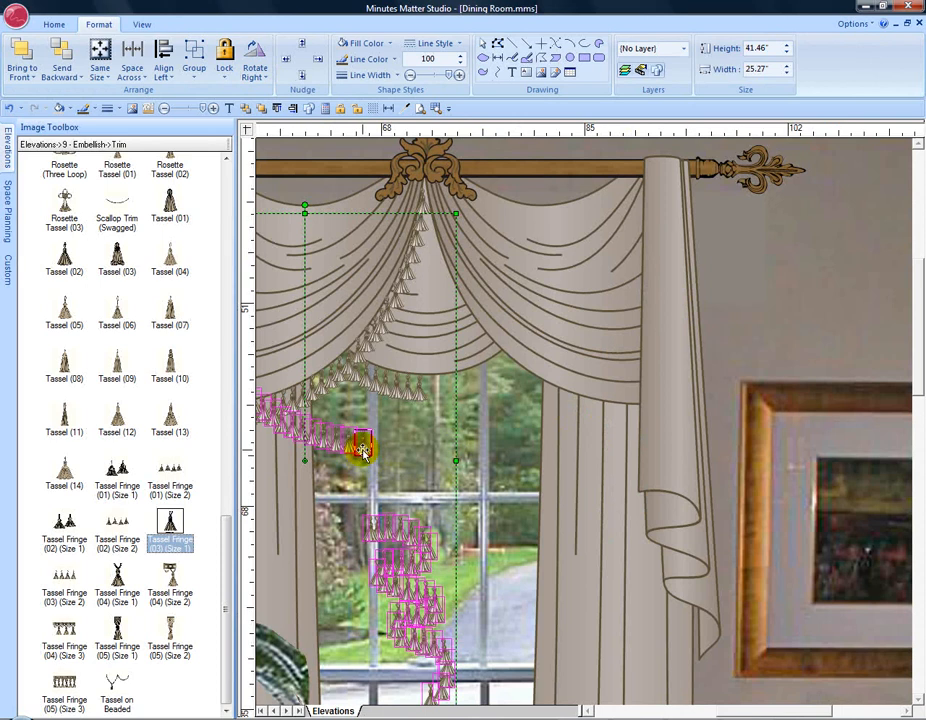
drag(362, 450, 628, 437)
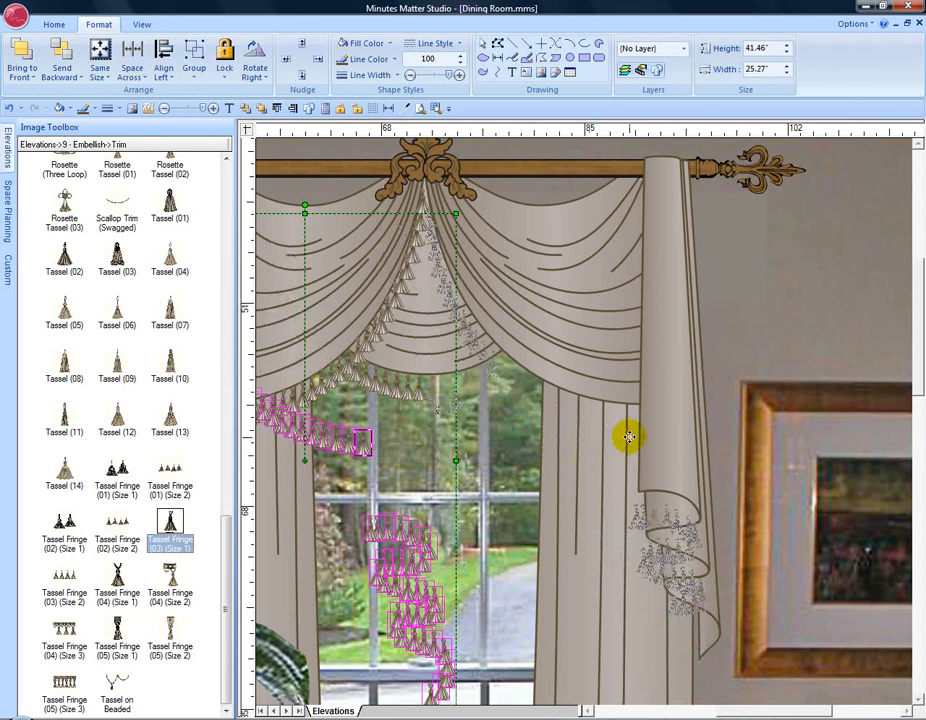
drag(628, 437, 704, 464)
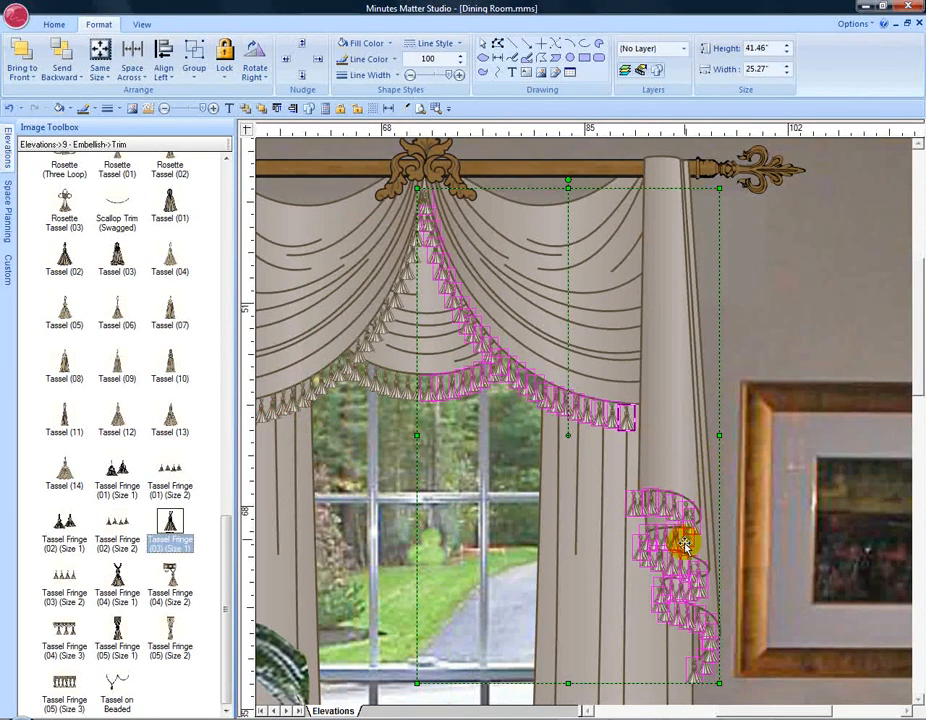
click(795, 298)
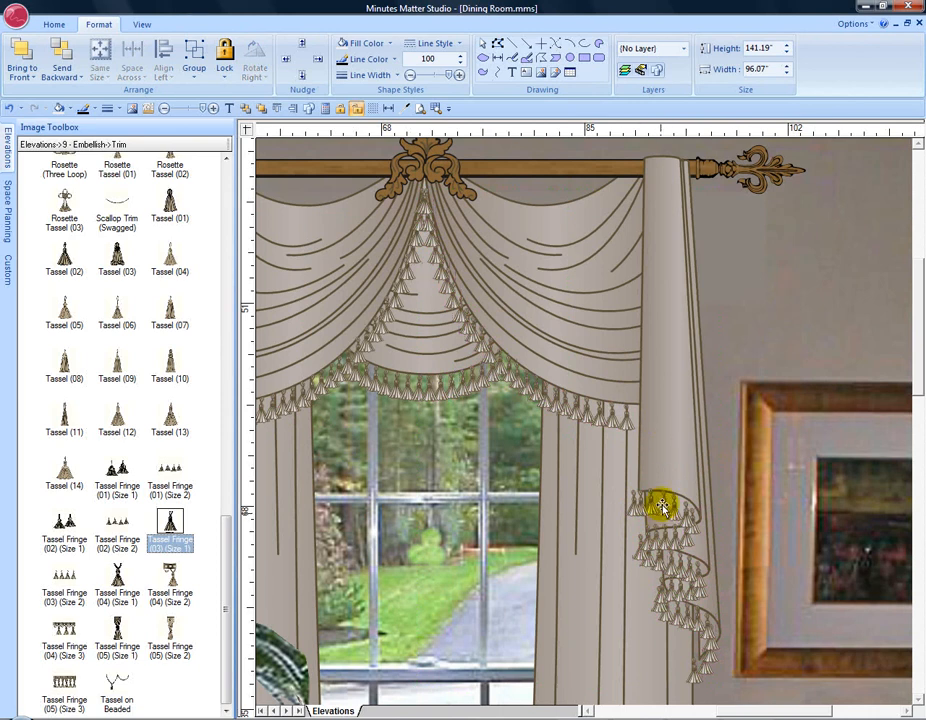
click(421, 109)
drag(813, 314, 632, 414)
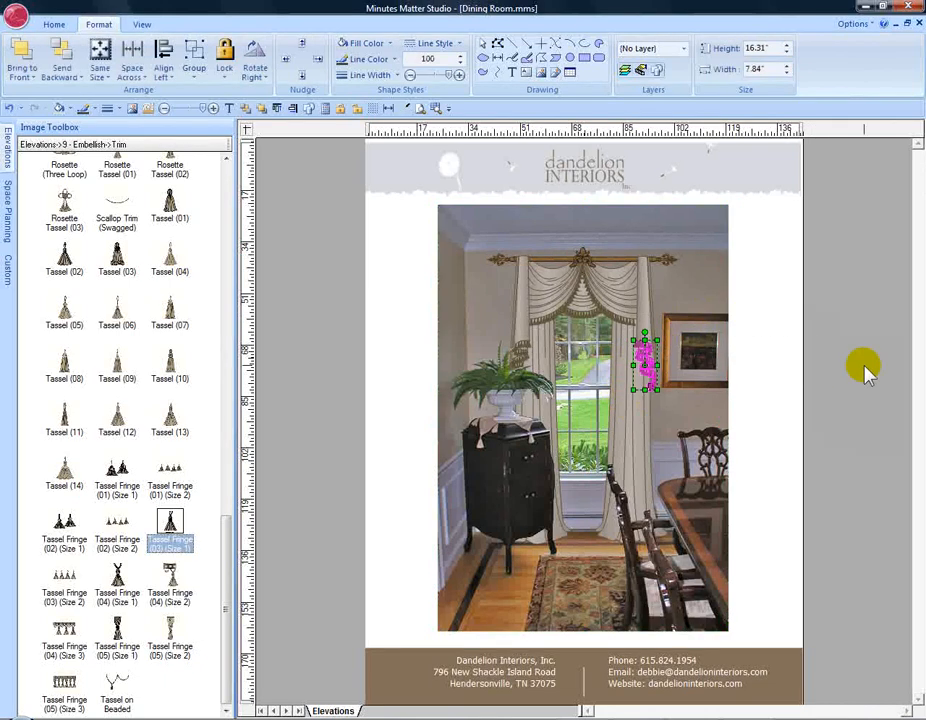
Step: Nudge the right jabot fringe right four times and left once to align it with the jabot edge
click(436, 108)
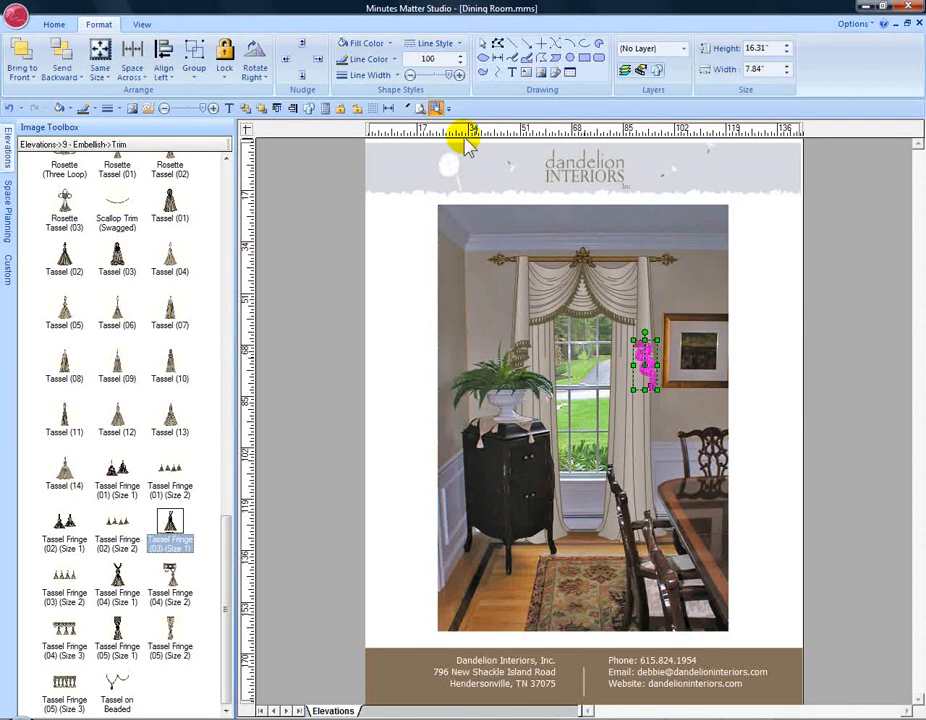
drag(605, 323, 680, 405)
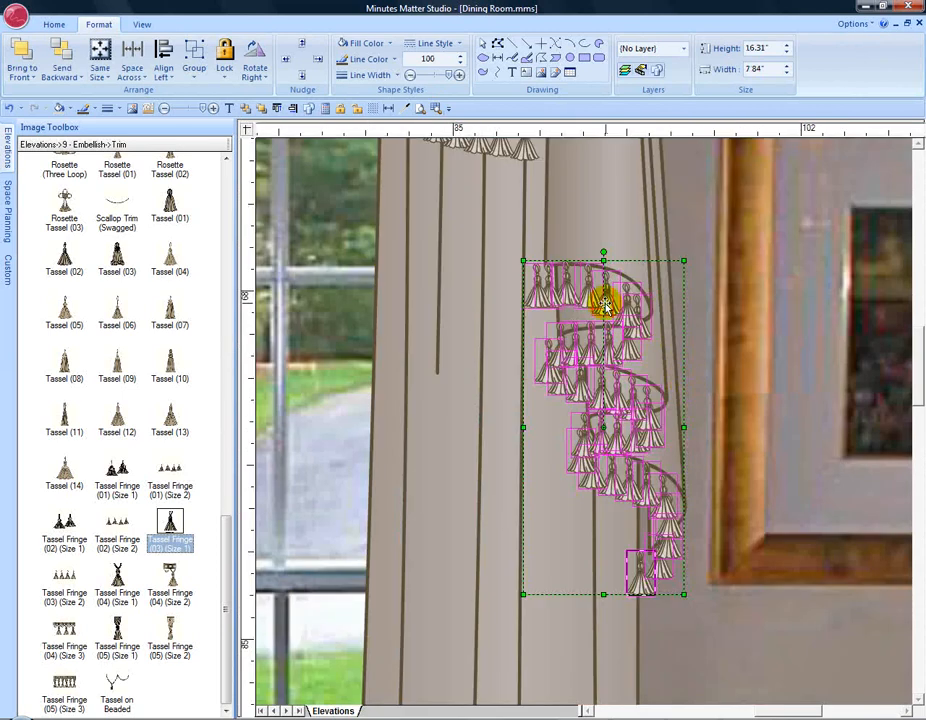
click(318, 60)
click(318, 60)
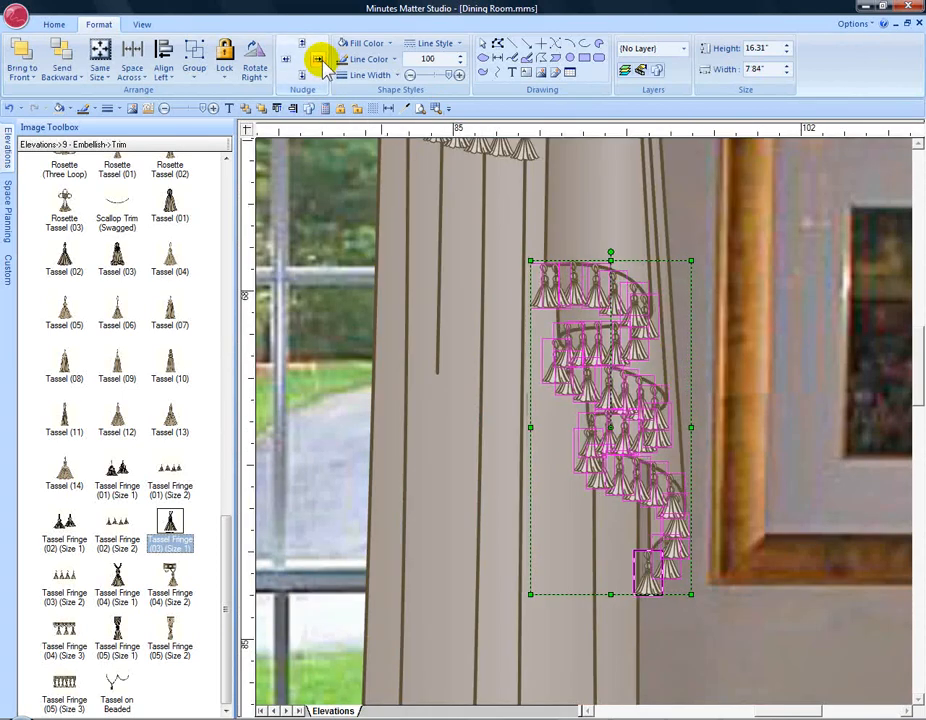
click(318, 60)
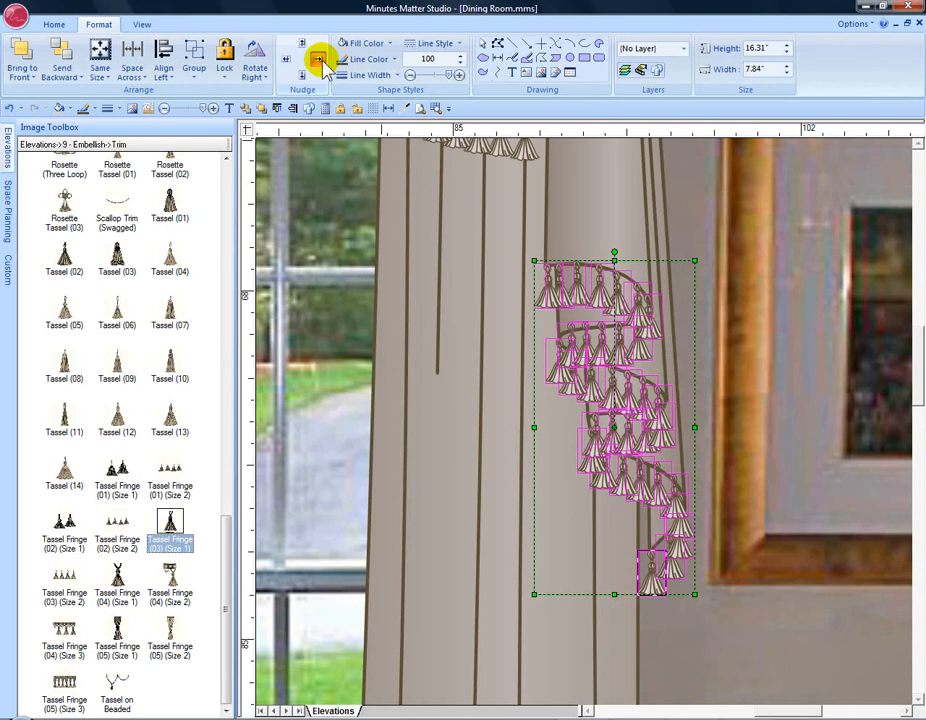
click(318, 60)
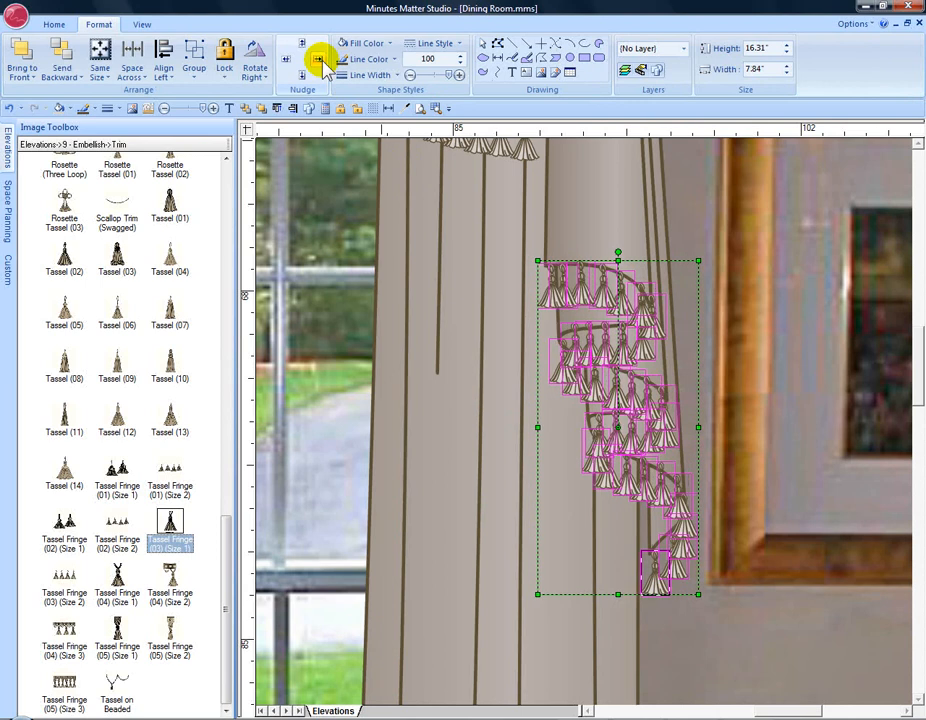
click(288, 60)
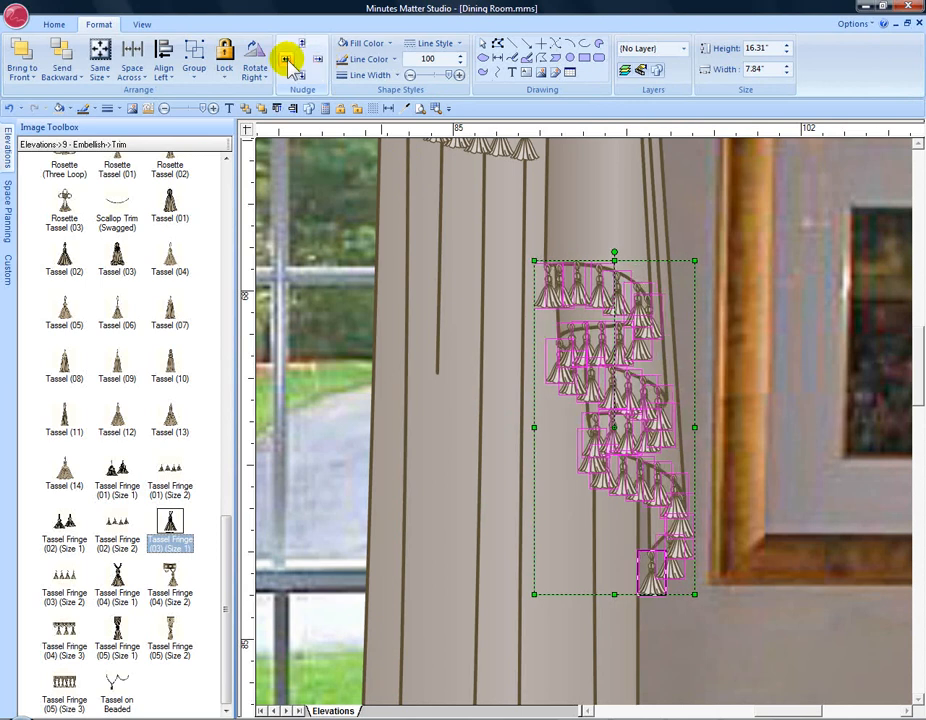
click(420, 108)
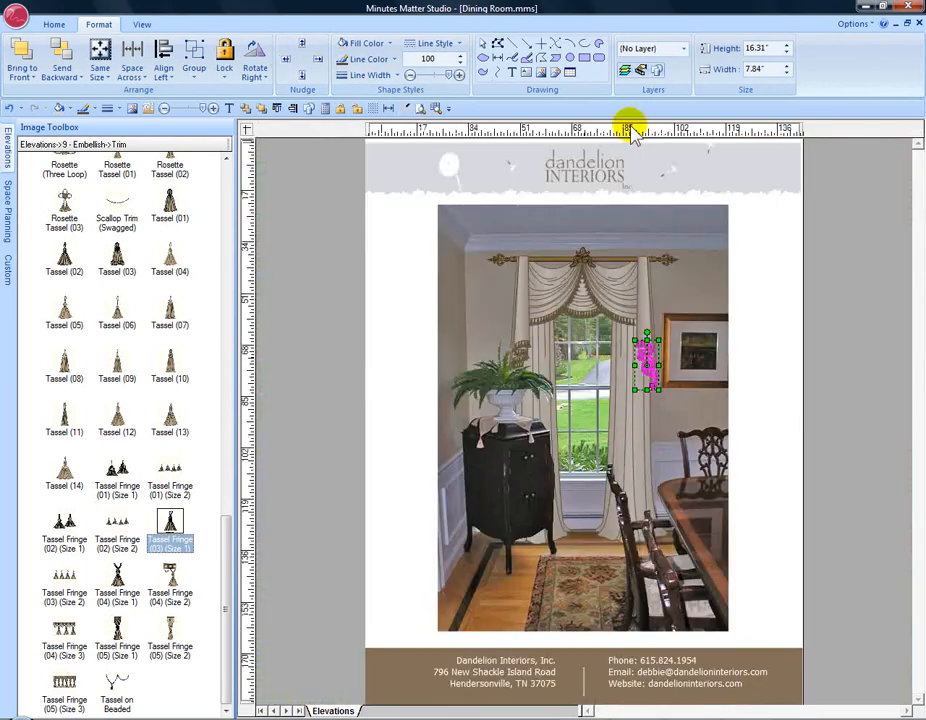
click(833, 235)
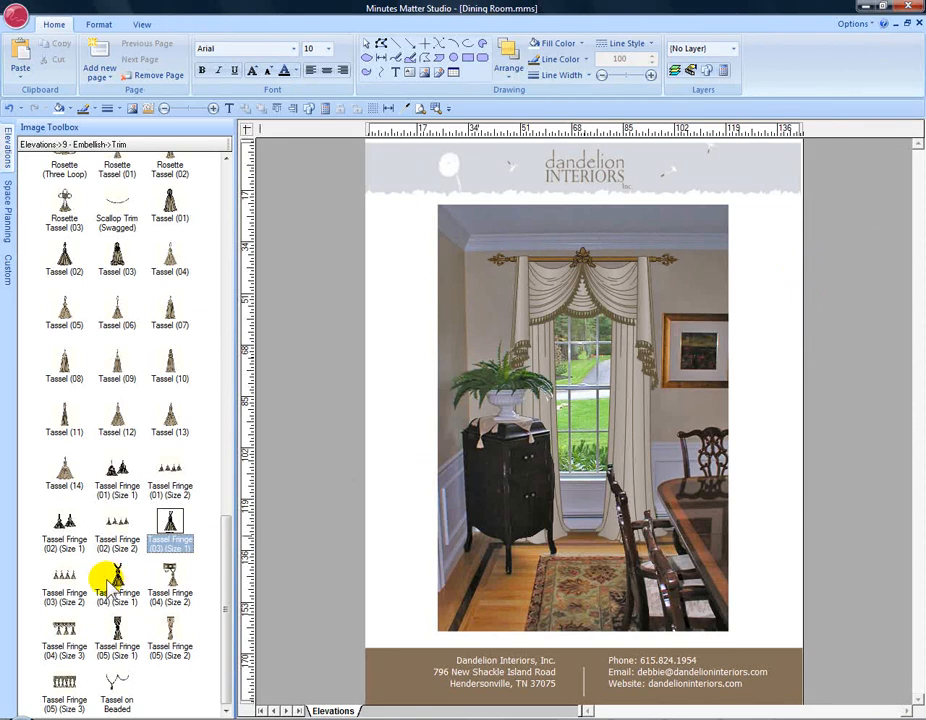
Step: Add a Tassel Fringe (04) (Size 1) tassel and move it into the gap where the swag fringes meet
mouse_move(117, 578)
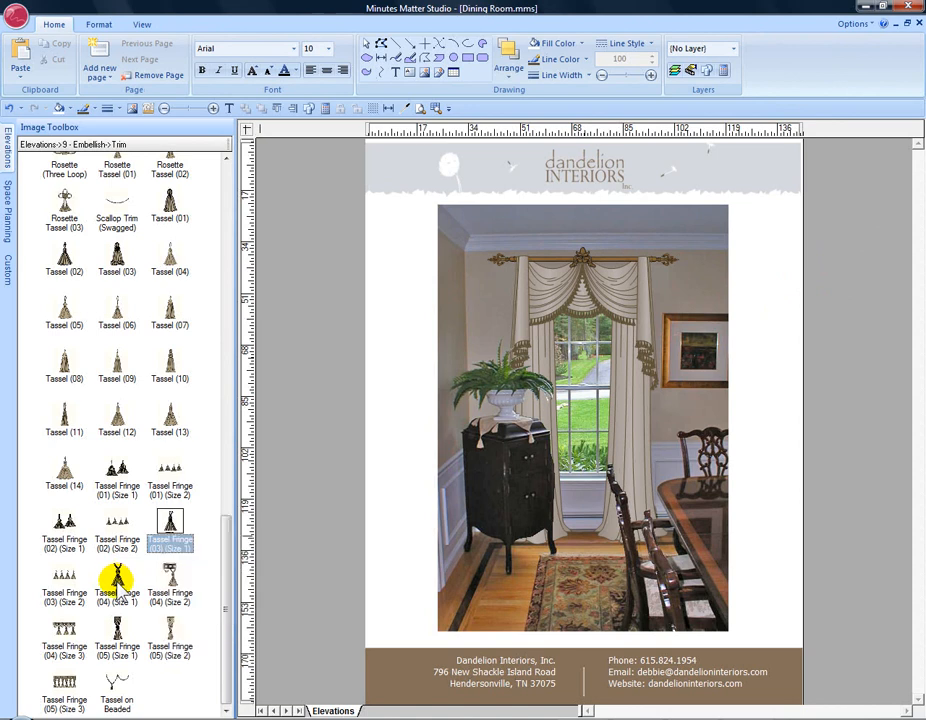
drag(117, 578, 533, 293)
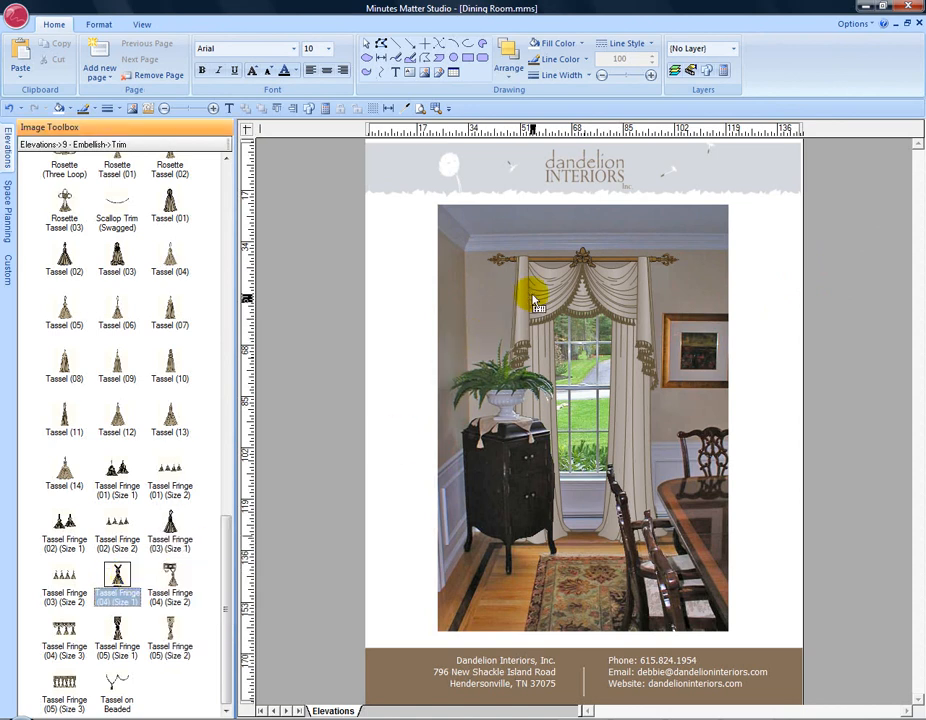
click(436, 109)
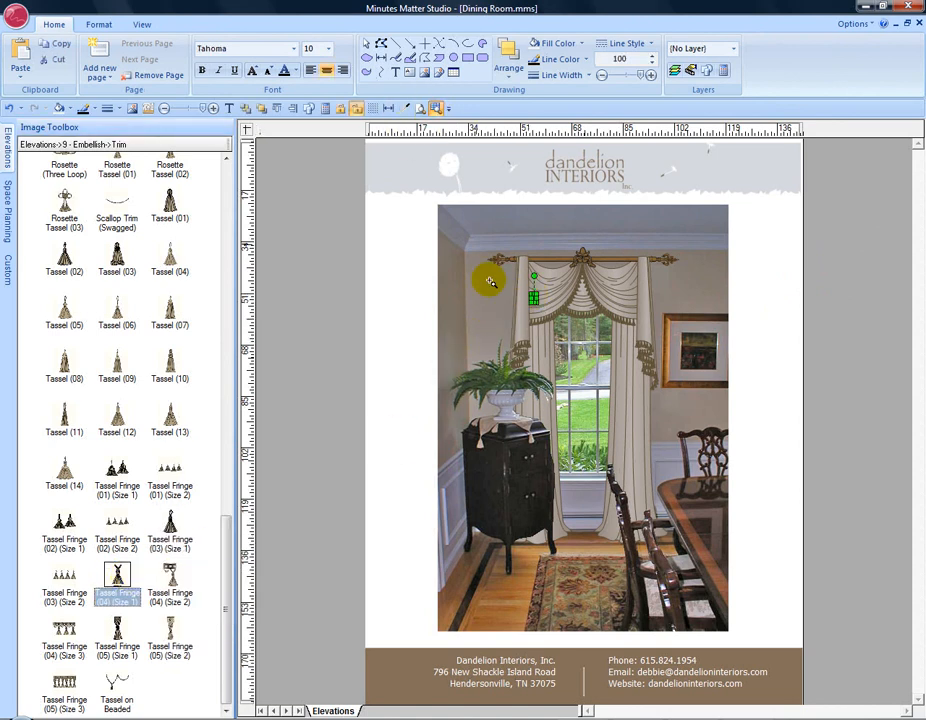
drag(578, 355, 517, 282)
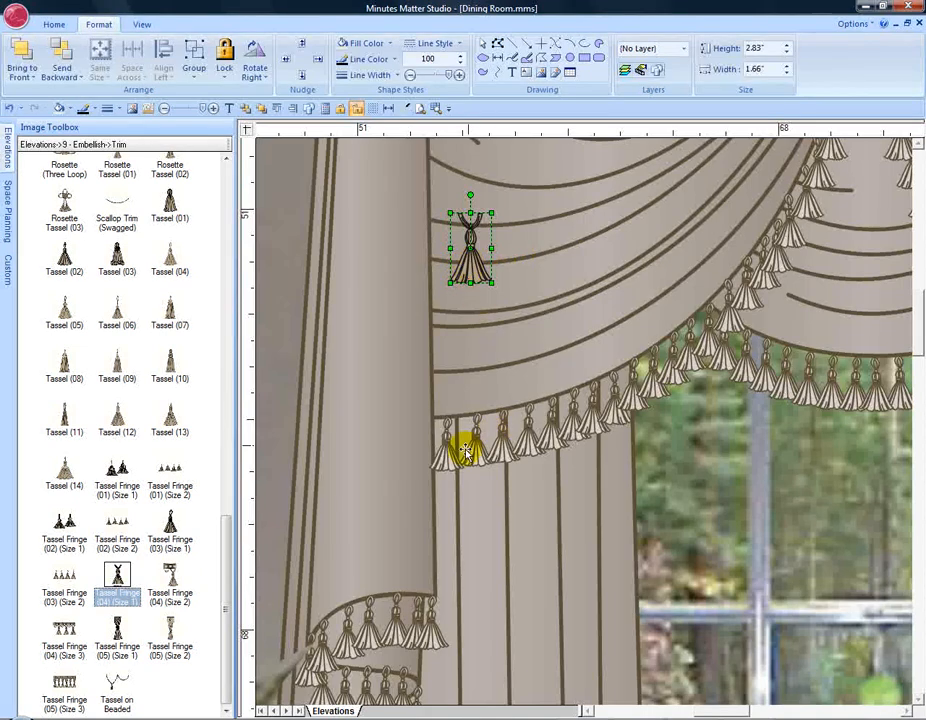
drag(472, 272, 478, 428)
drag(645, 392, 647, 364)
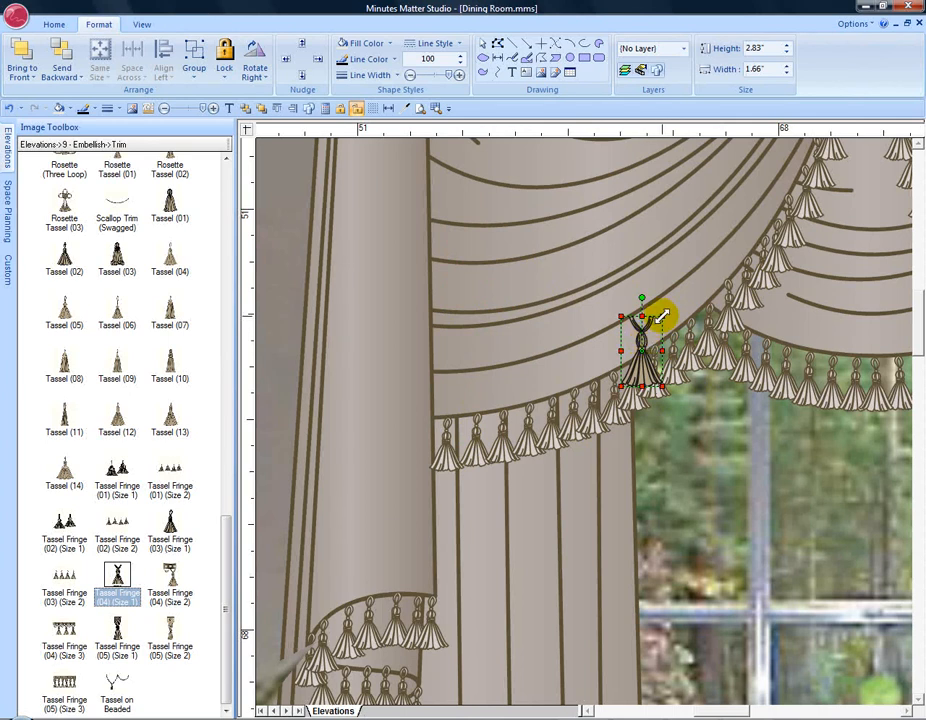
Step: Resize the new tassel to 3.21" high by 1.54" wide
drag(662, 317, 658, 299)
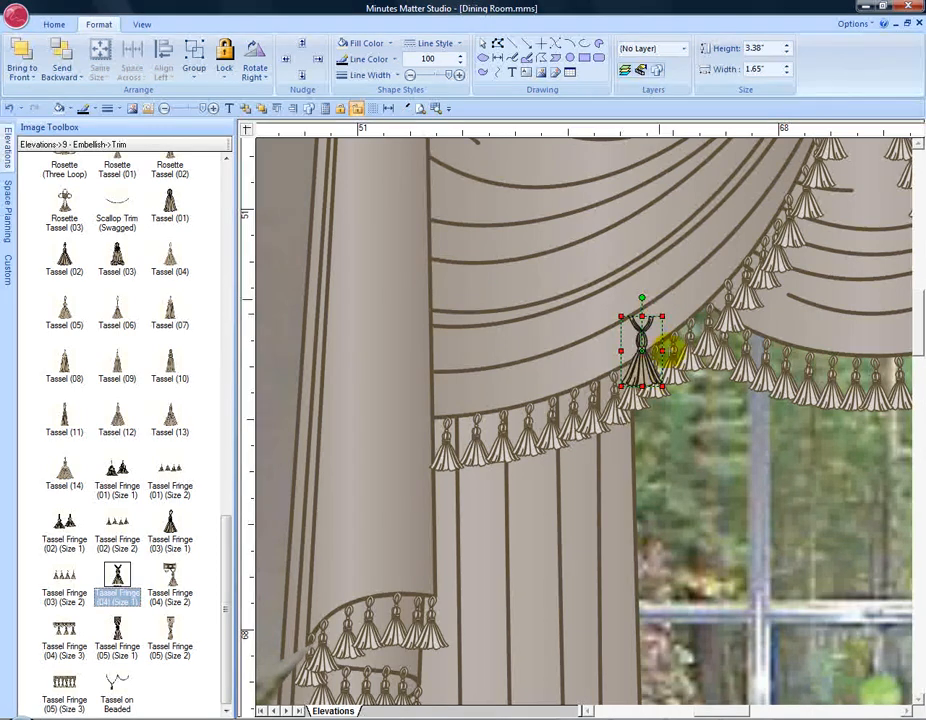
mouse_move(660, 384)
mouse_down()
mouse_move(655, 372)
mouse_move(659, 382)
mouse_up()
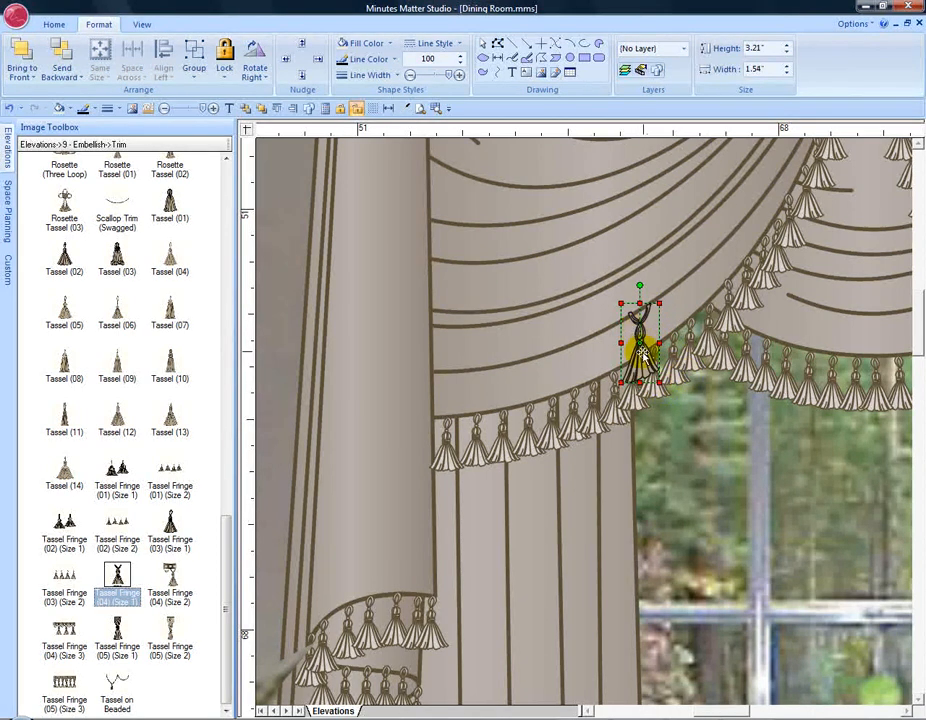
right_click(638, 360)
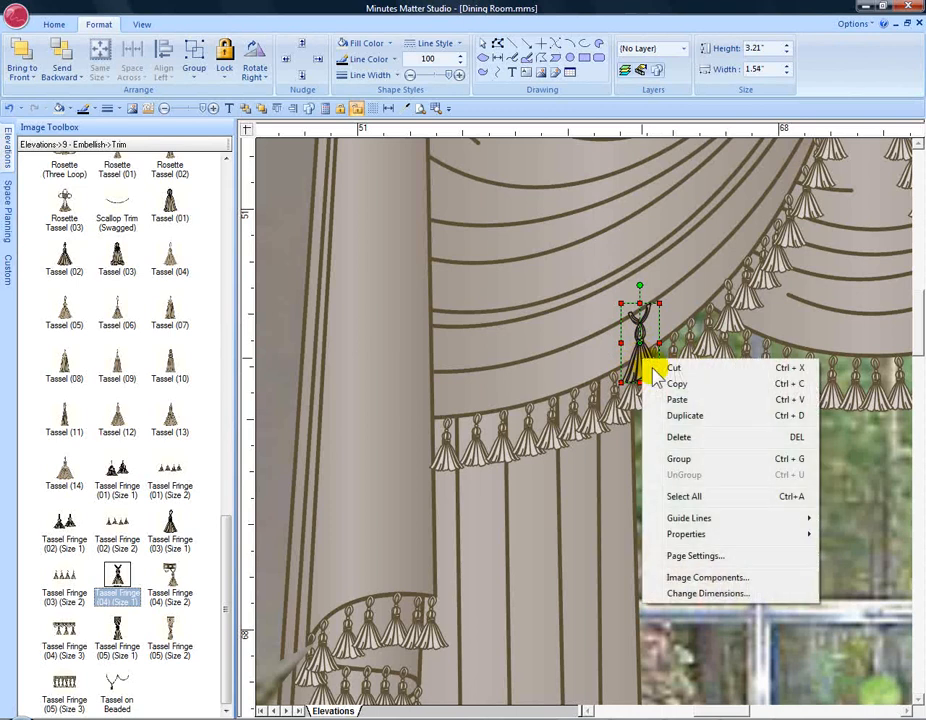
Step: Delete the extra Tassel Fringe (04) tassel and return to the full-page view on the Home tab
click(680, 438)
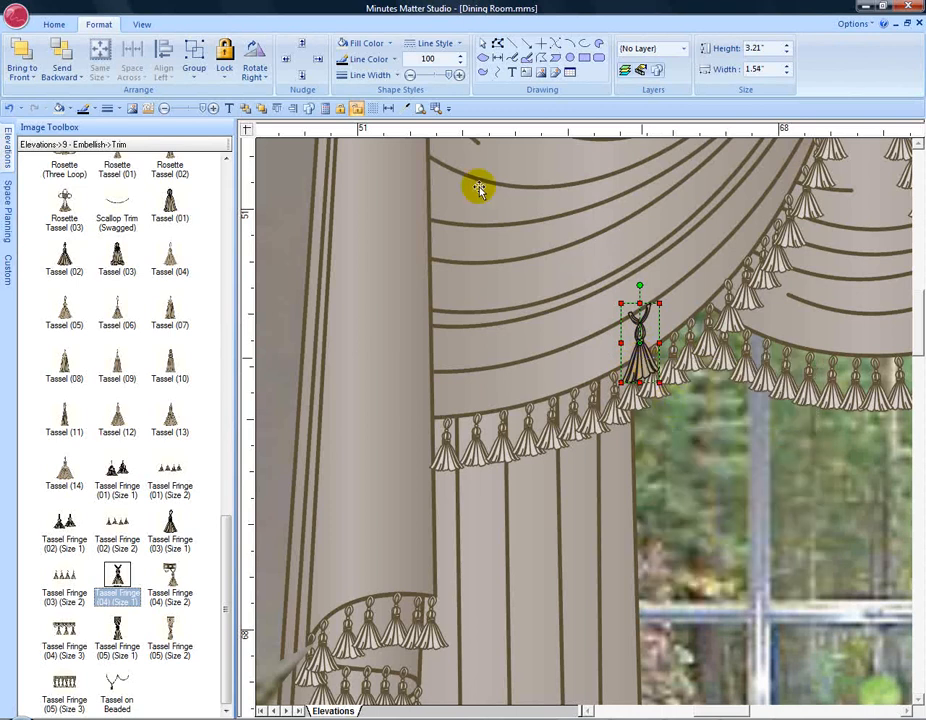
click(420, 108)
click(695, 250)
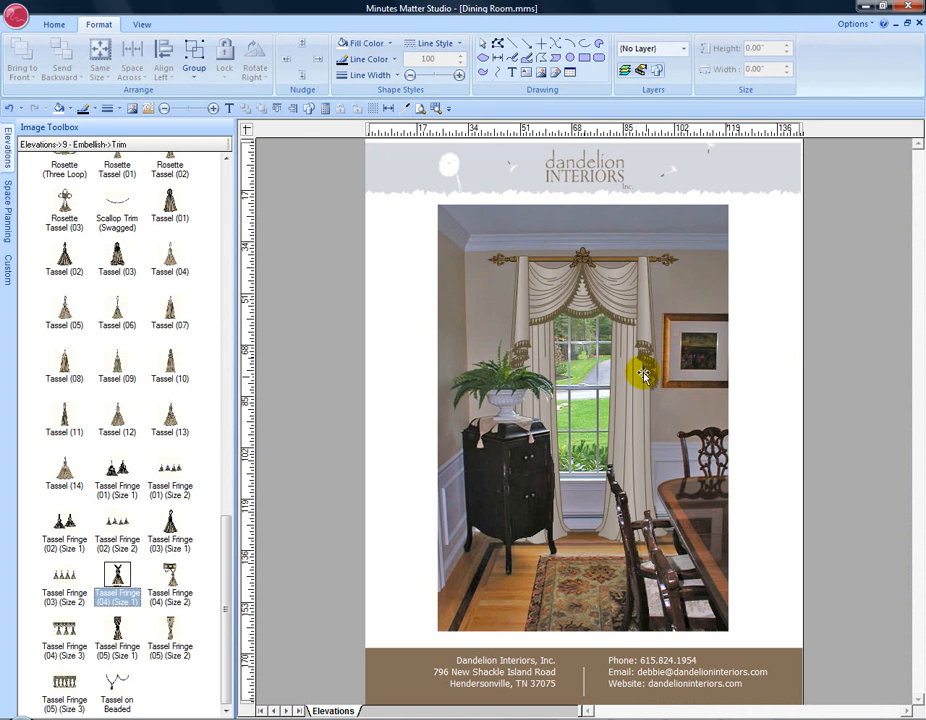
click(826, 307)
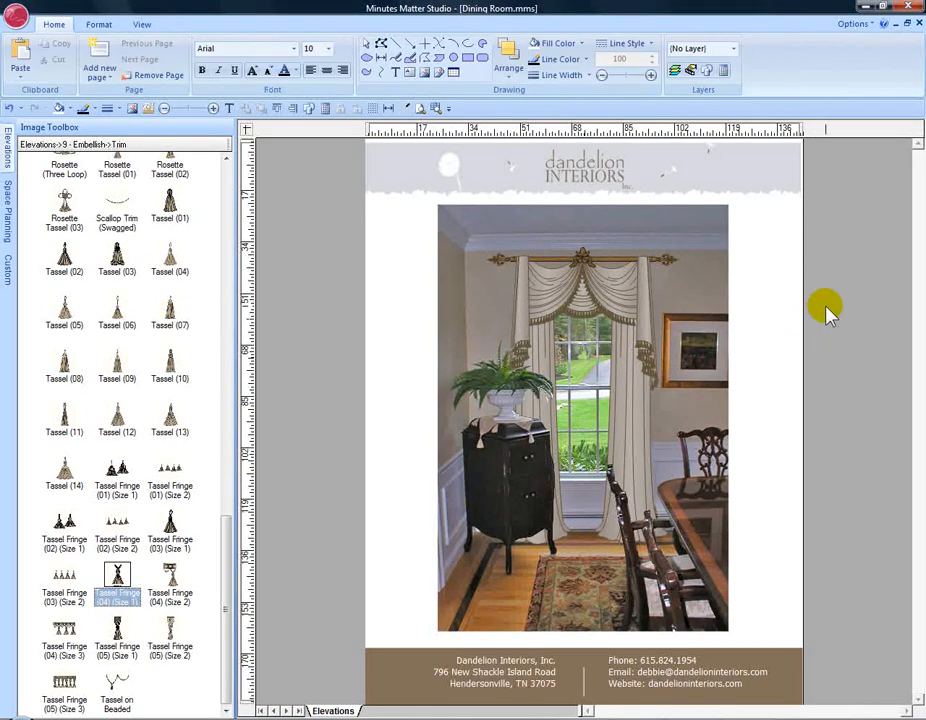